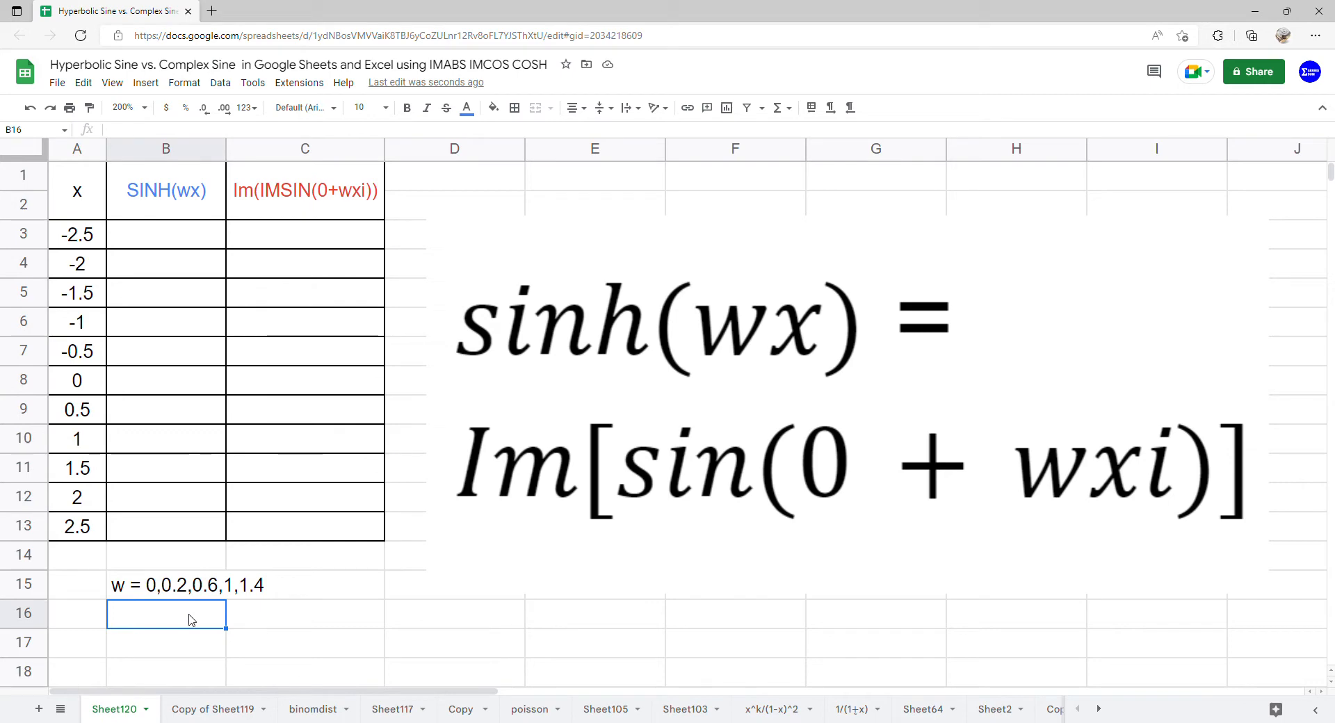
Add a data validation dropdown to B16:C16 using a list of items with 0, 0.2, 0.6, 1 and 1.4.
drag(190, 613, 269, 615)
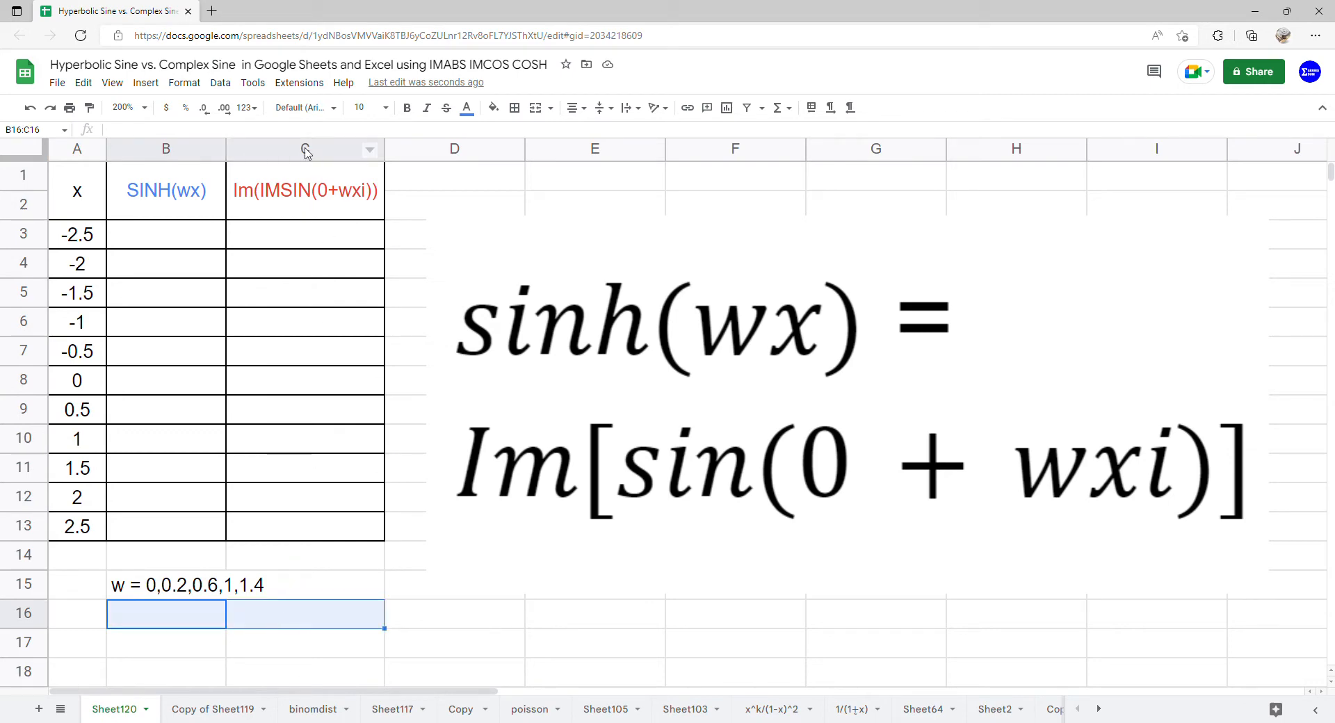
click(221, 83)
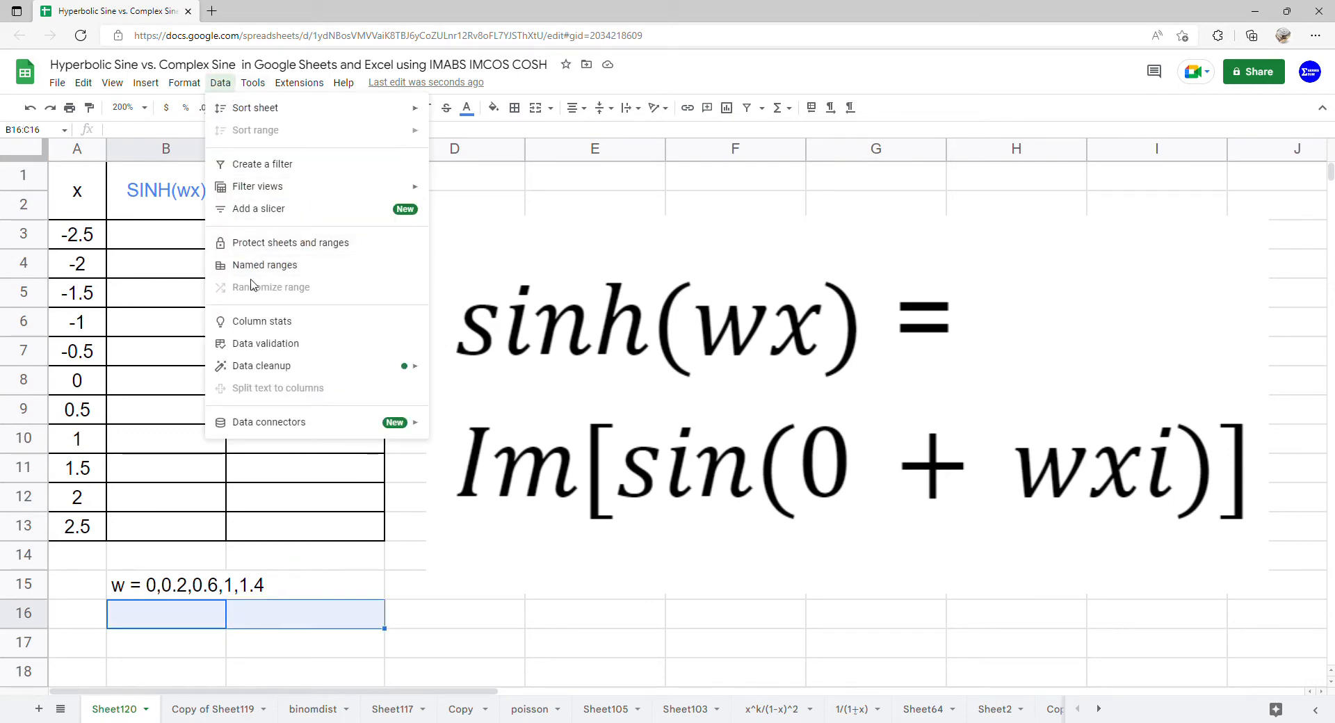
click(273, 343)
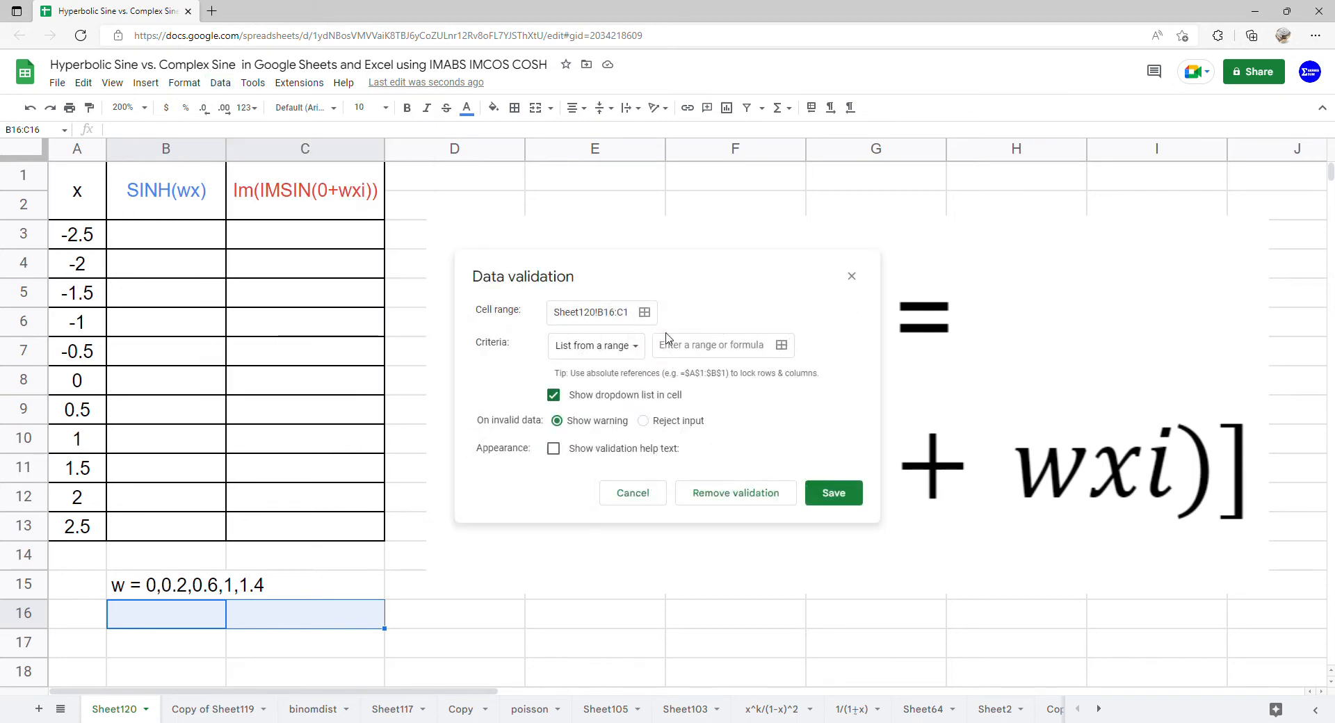
click(597, 346)
click(605, 376)
click(700, 347)
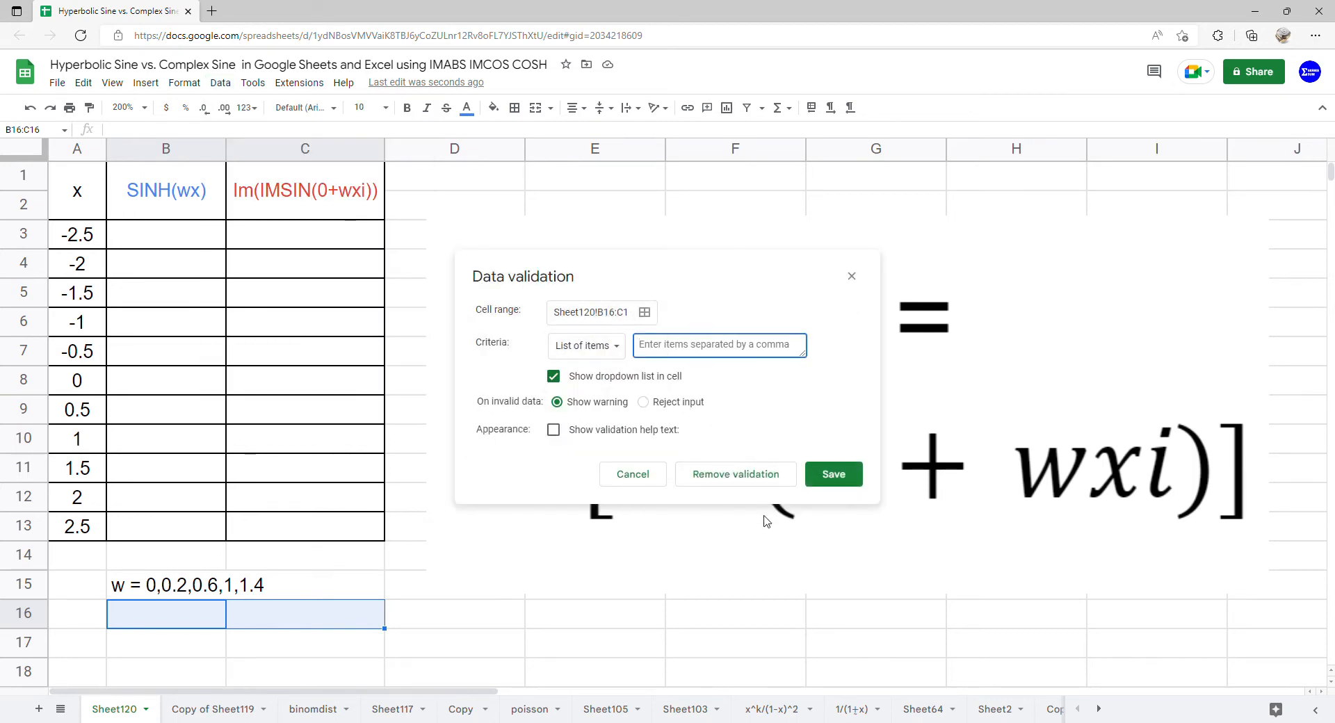
text(0,0.2,0.6,1,1.4)
click(840, 476)
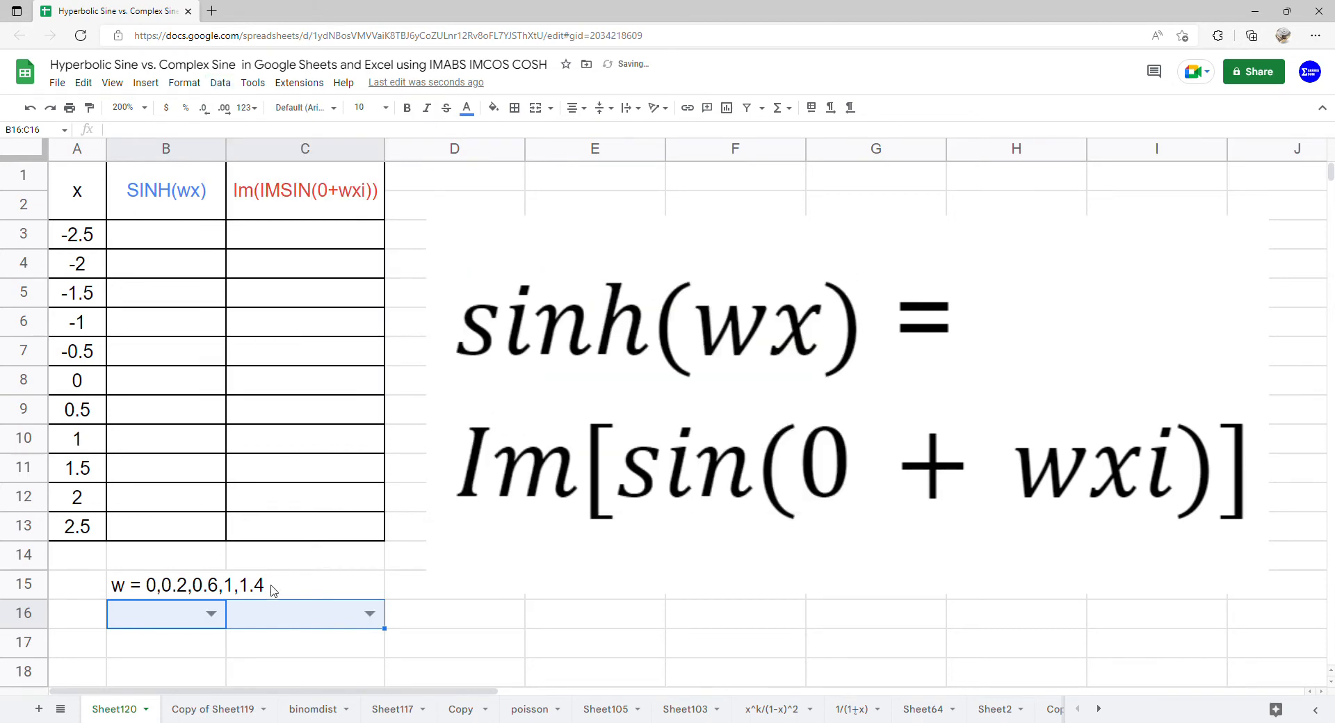
Choose 0 from the w dropdowns in both B16 and C16.
click(221, 618)
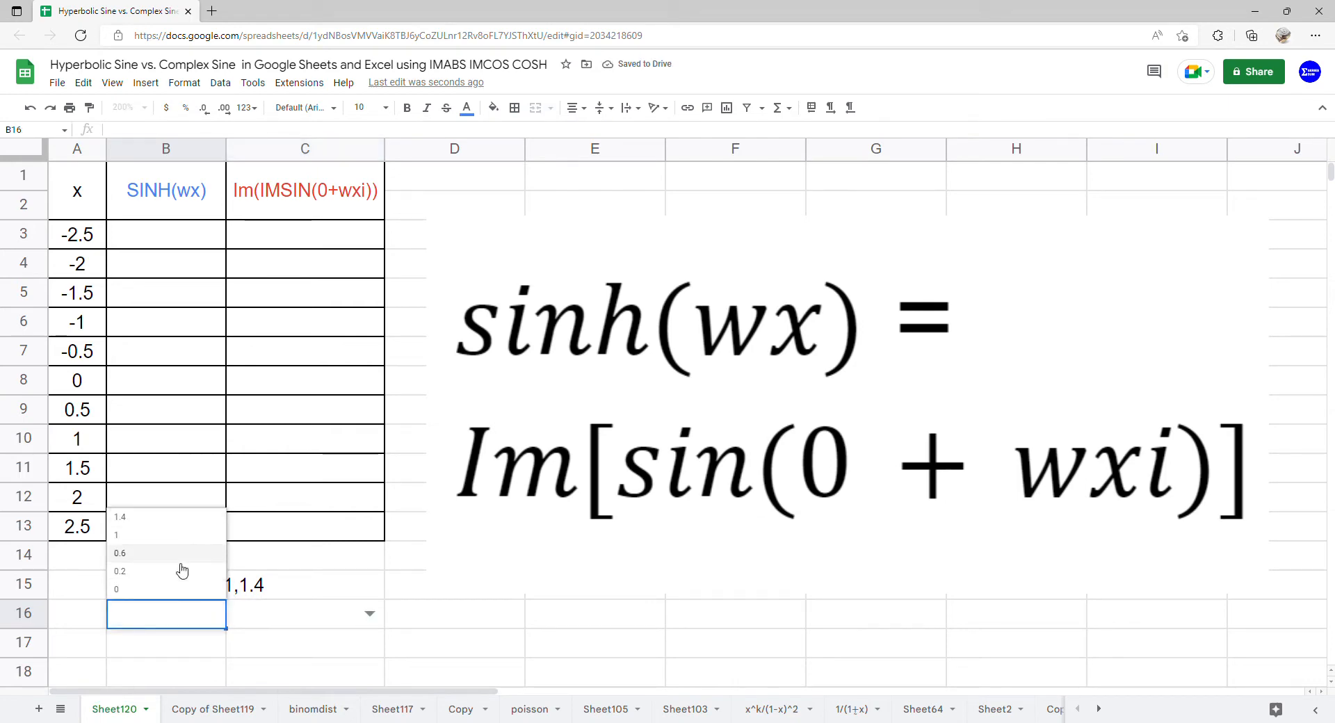
click(181, 591)
click(370, 614)
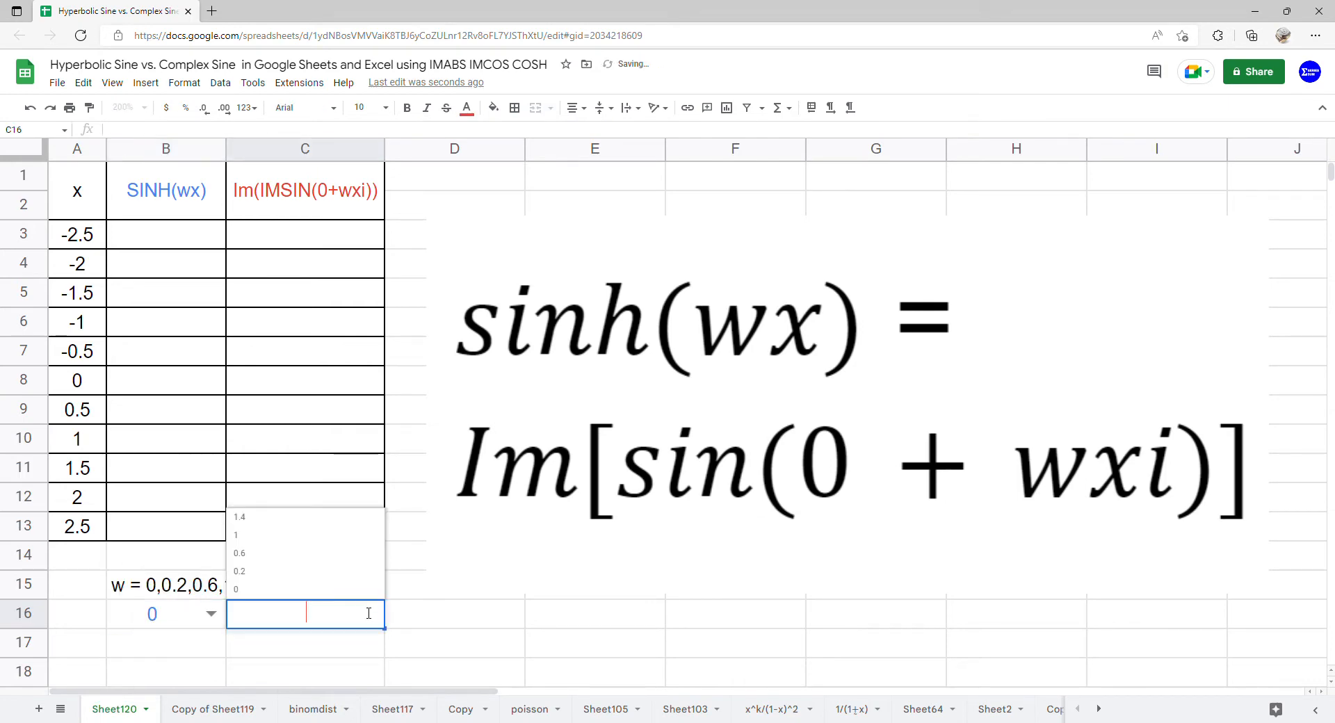
click(351, 596)
Enter =ARRAYFORMULA(SINH(B16*A3:A13)) in cell B3 to fill the SINH(wx) column.
click(188, 247)
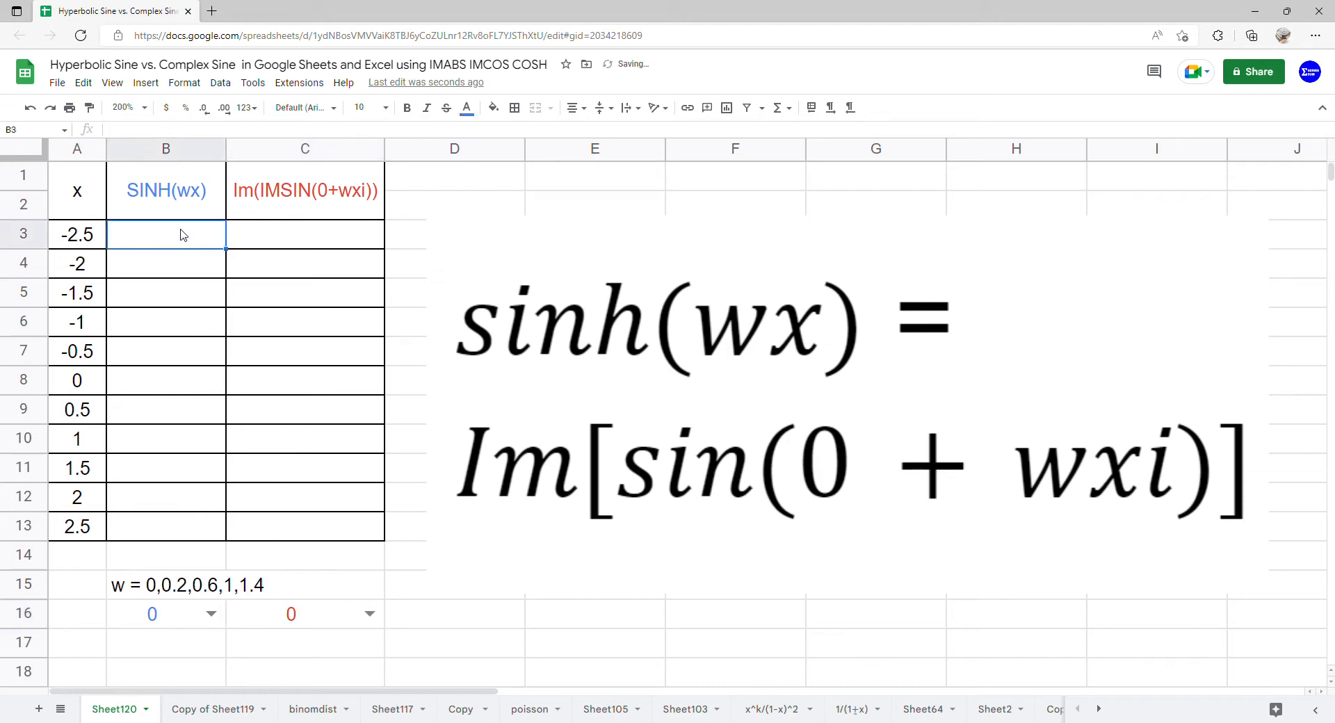
text(=)
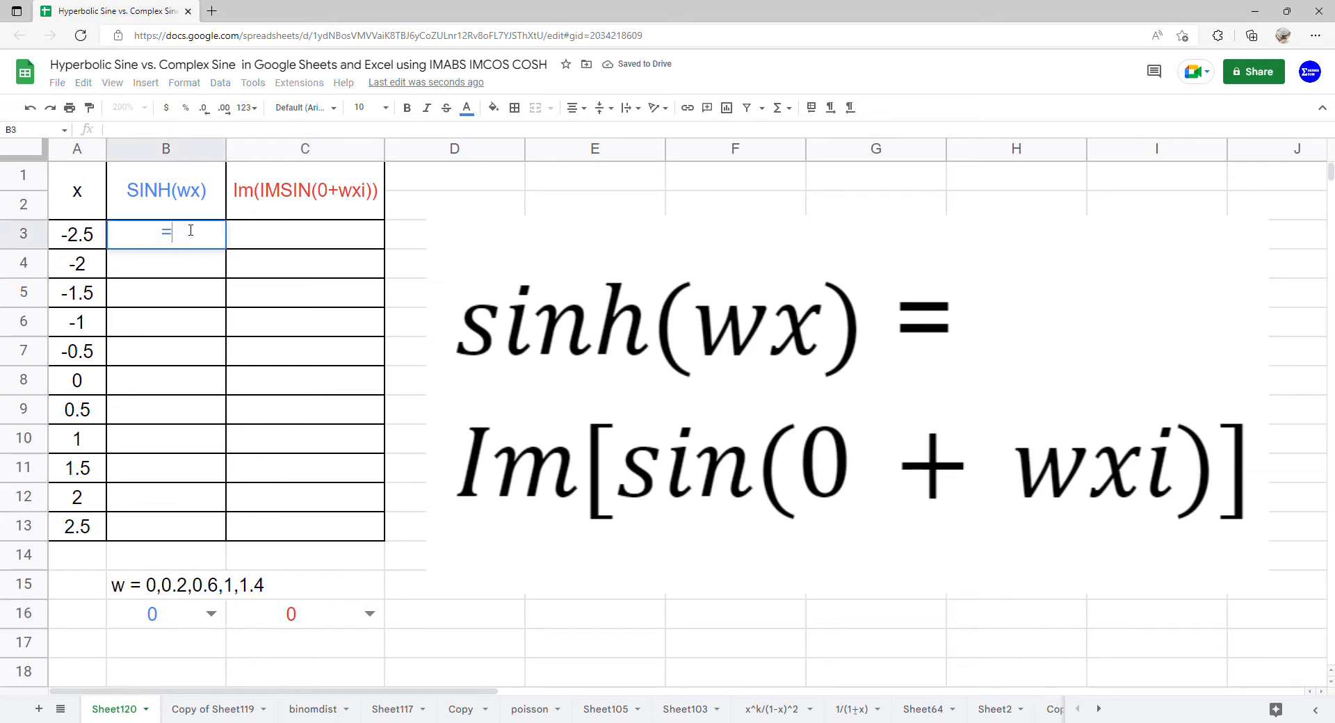
text(ARRAYFORMULA(S)
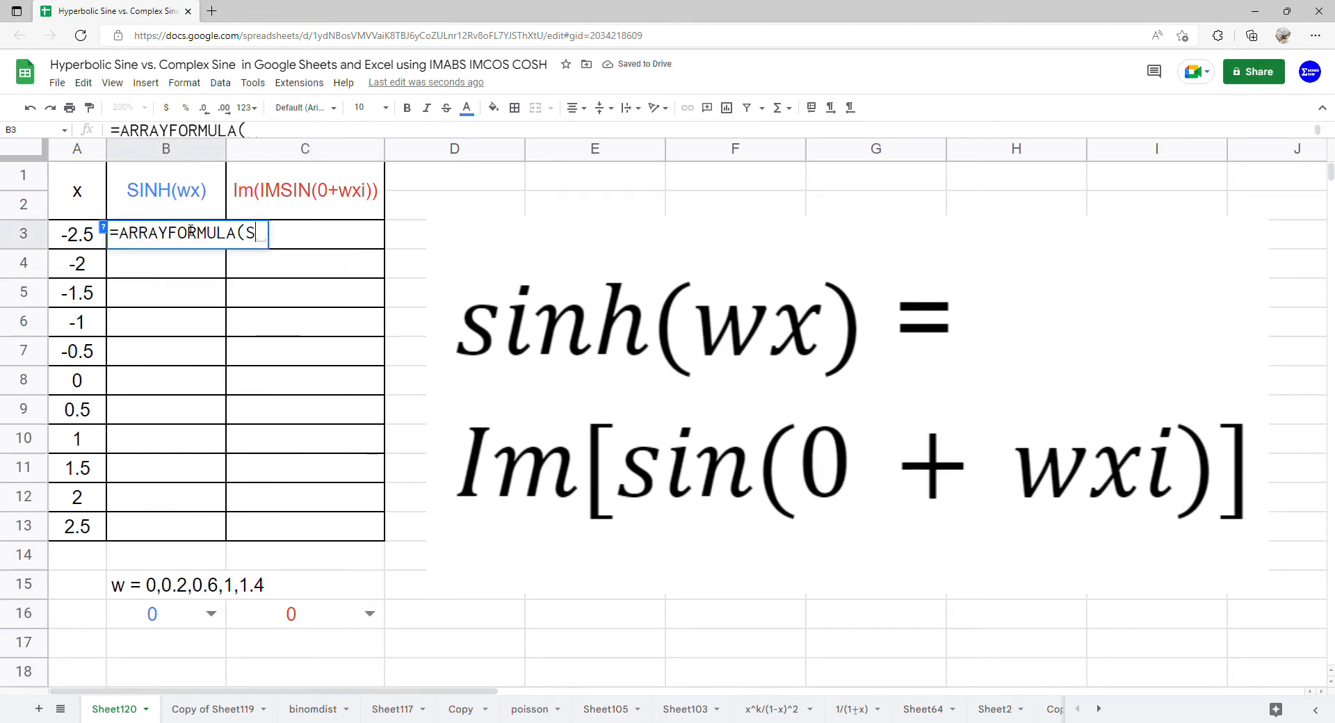
text(INH()
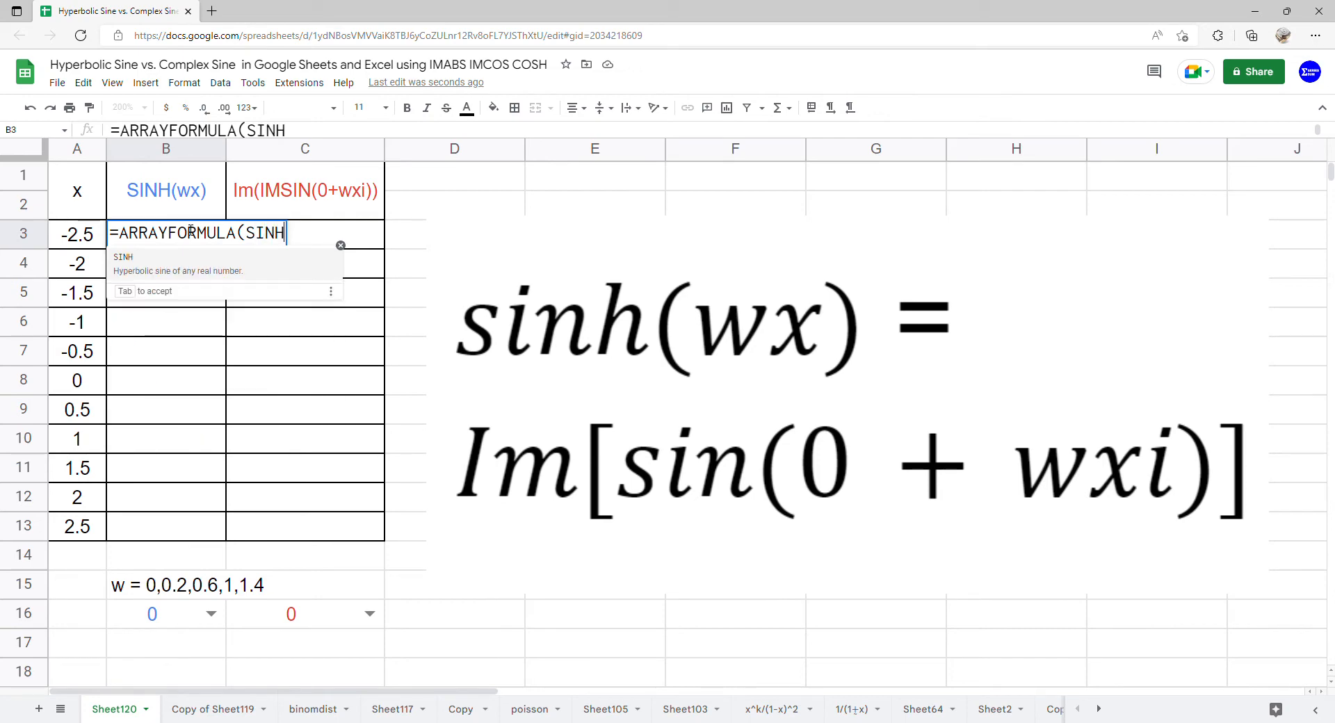
click(146, 618)
text(*)
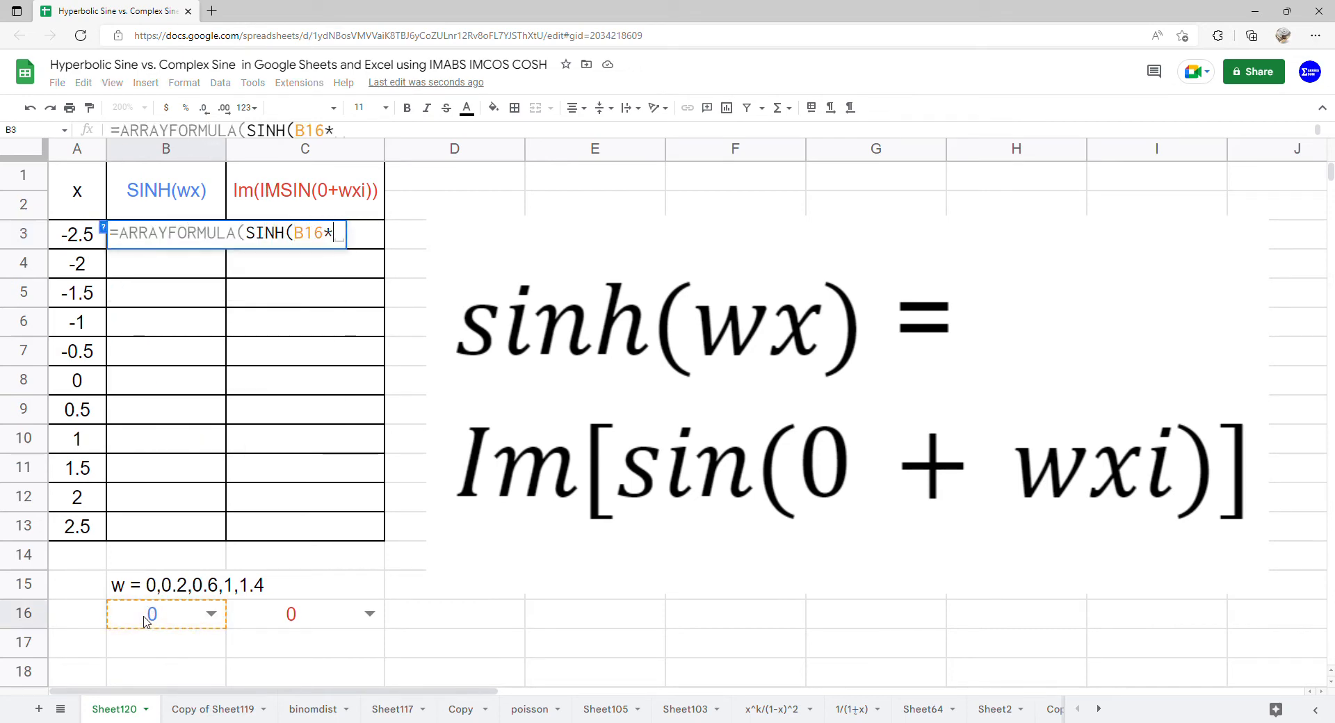
drag(80, 240, 76, 532)
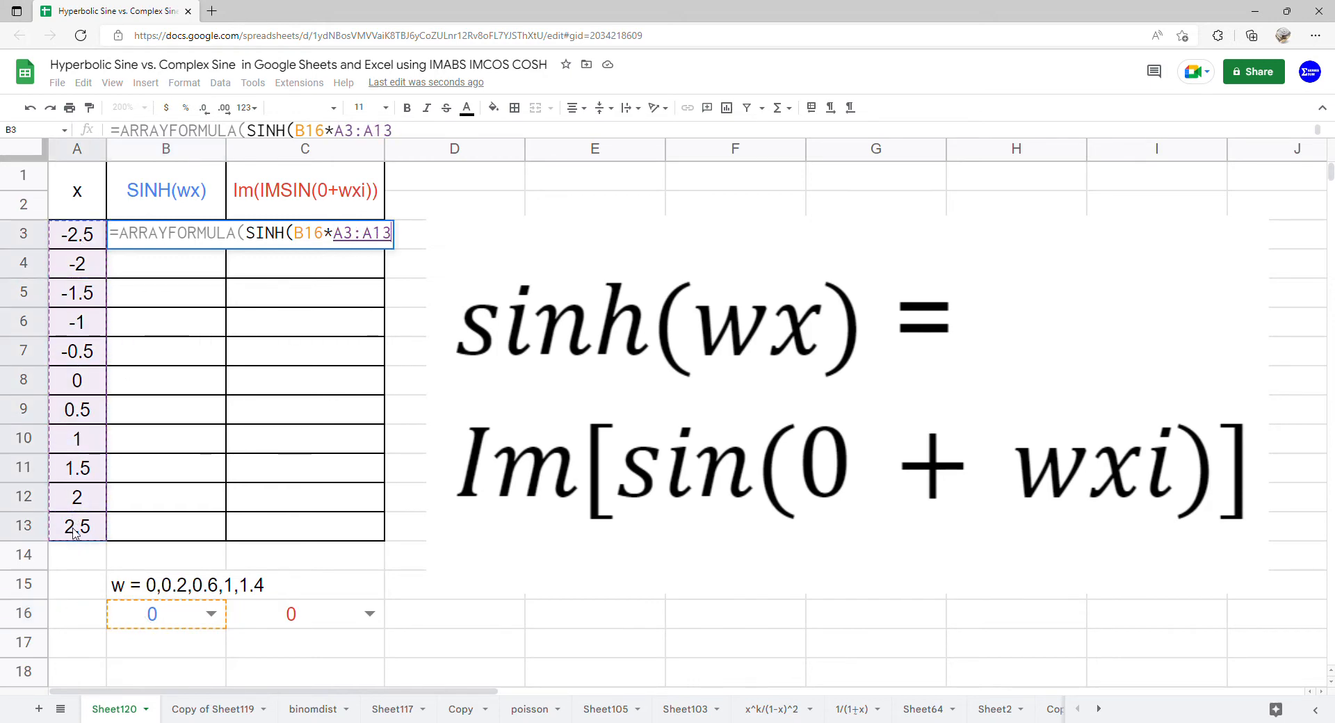
key(Return)
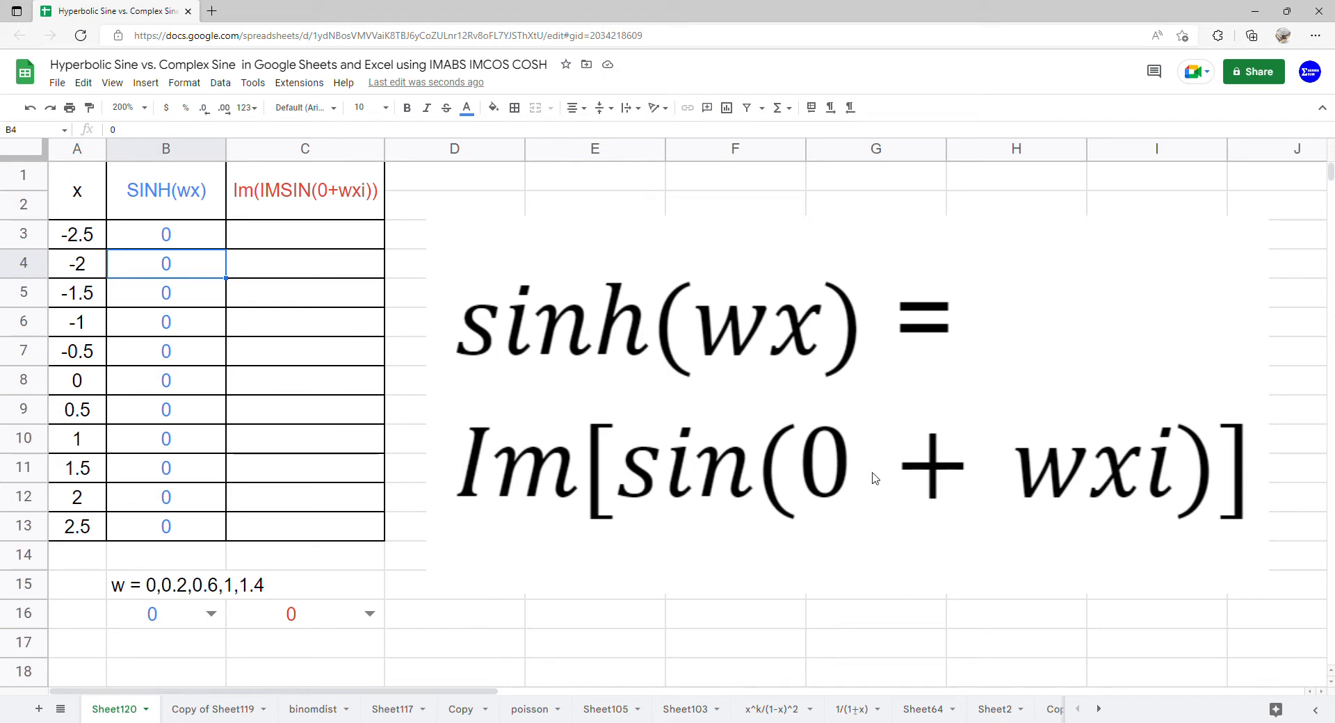
Enter the formula =COMPLEX(0,C16*A3:A13) in cell C3.
click(328, 238)
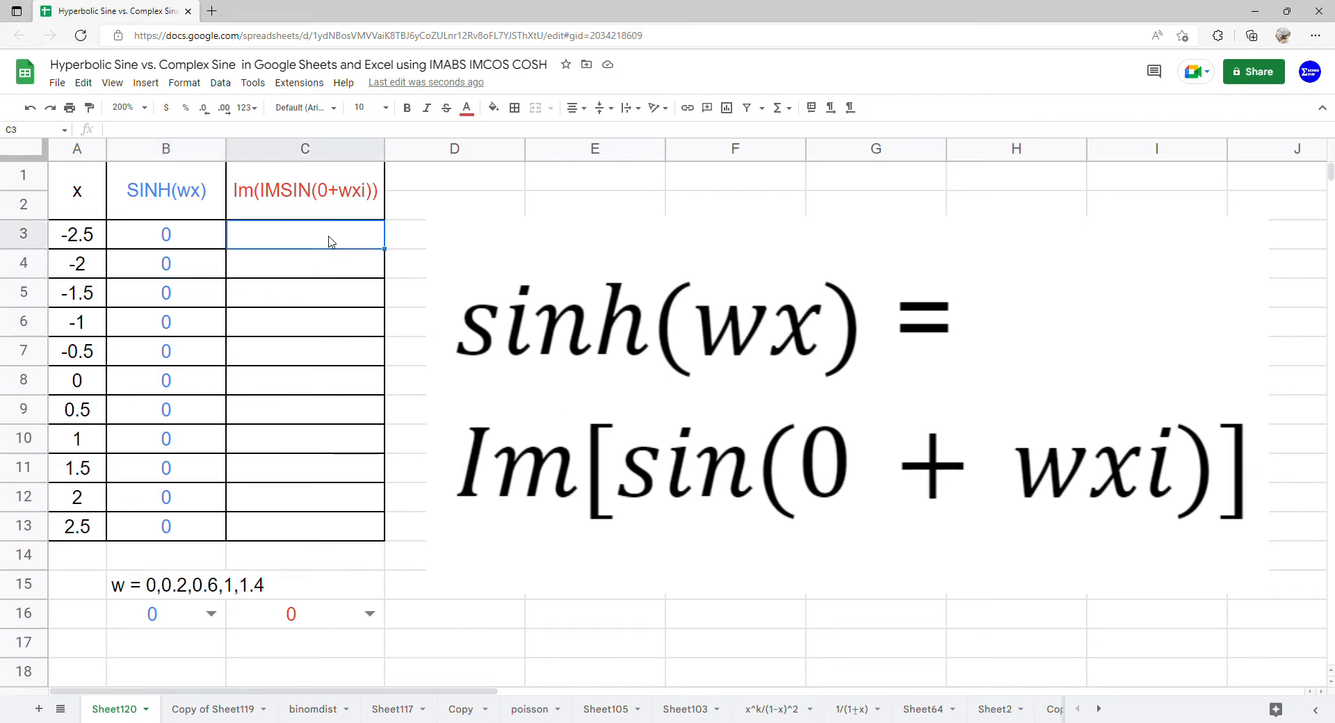
text(=)
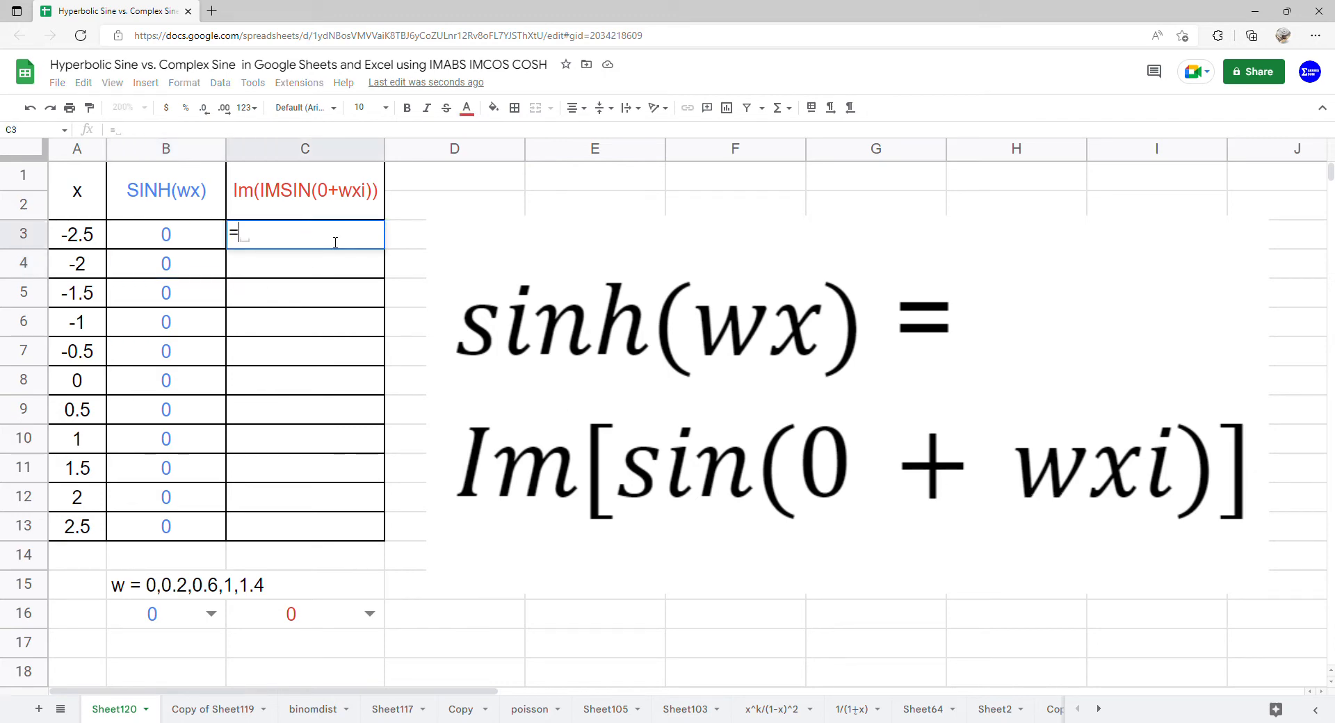
text(COMPLE)
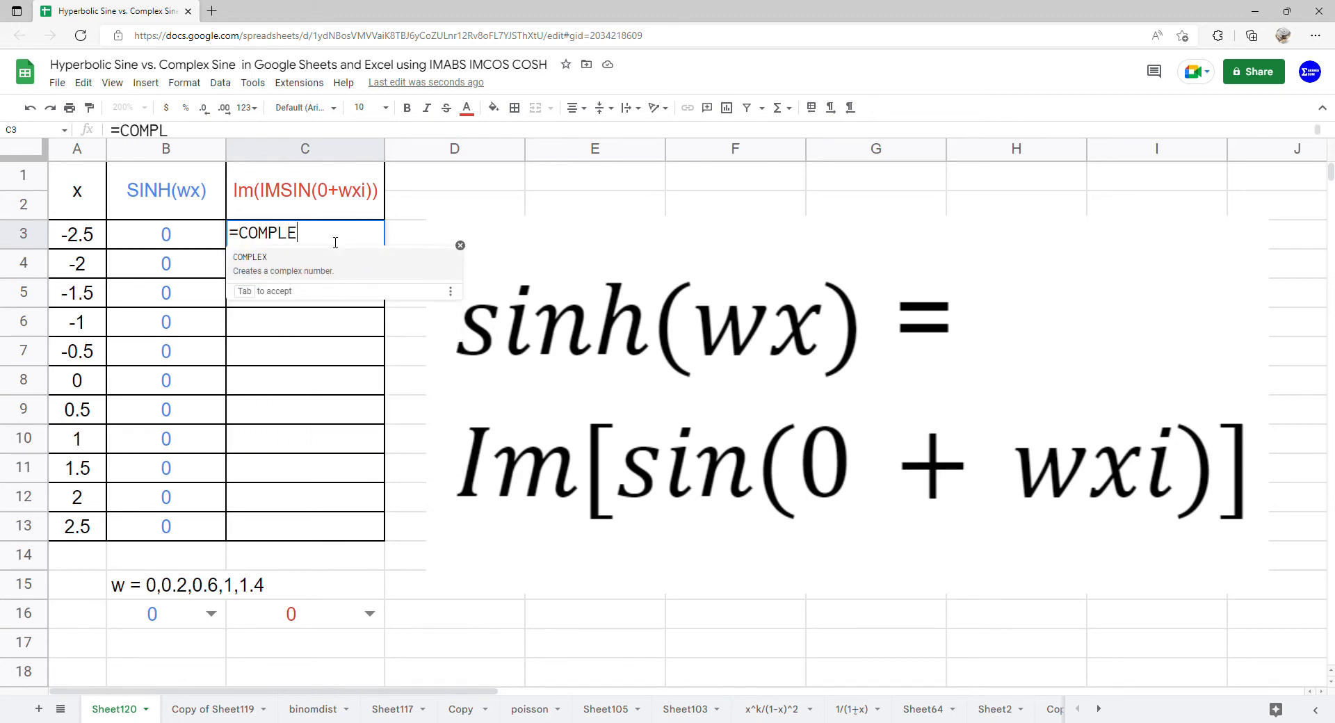
text(X()
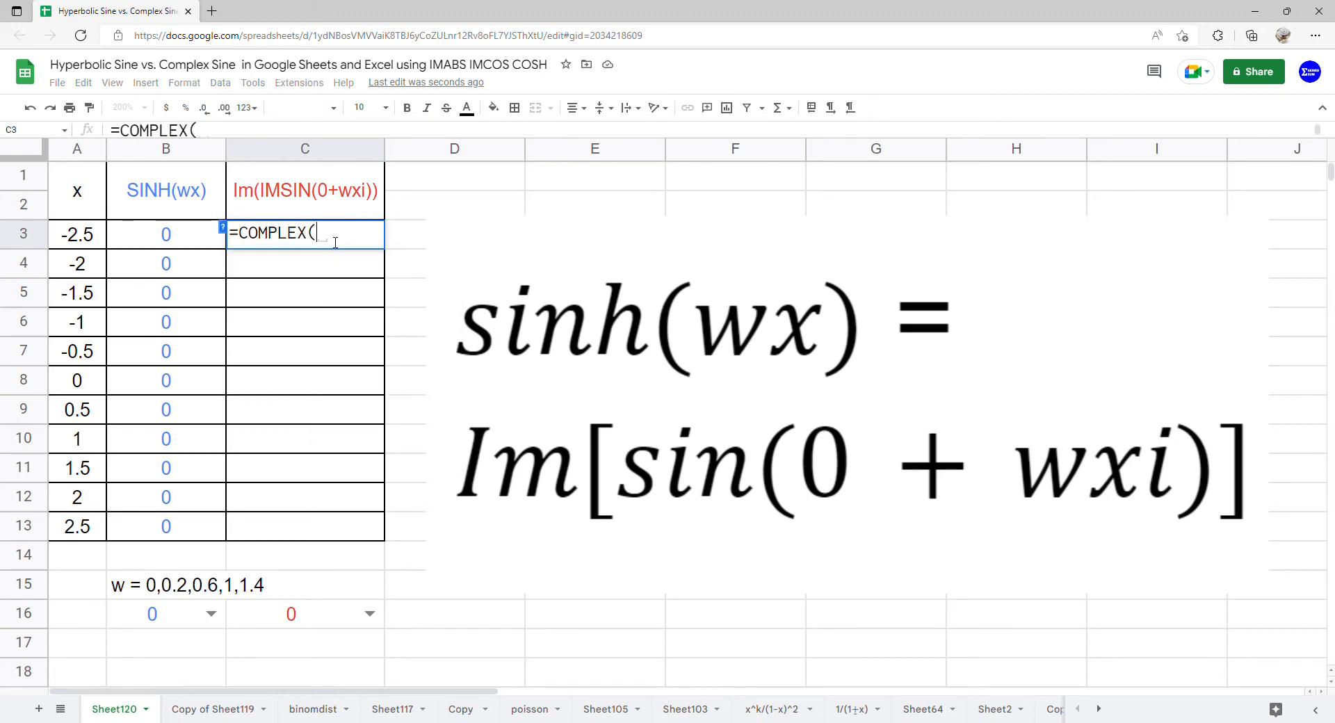
text(0)
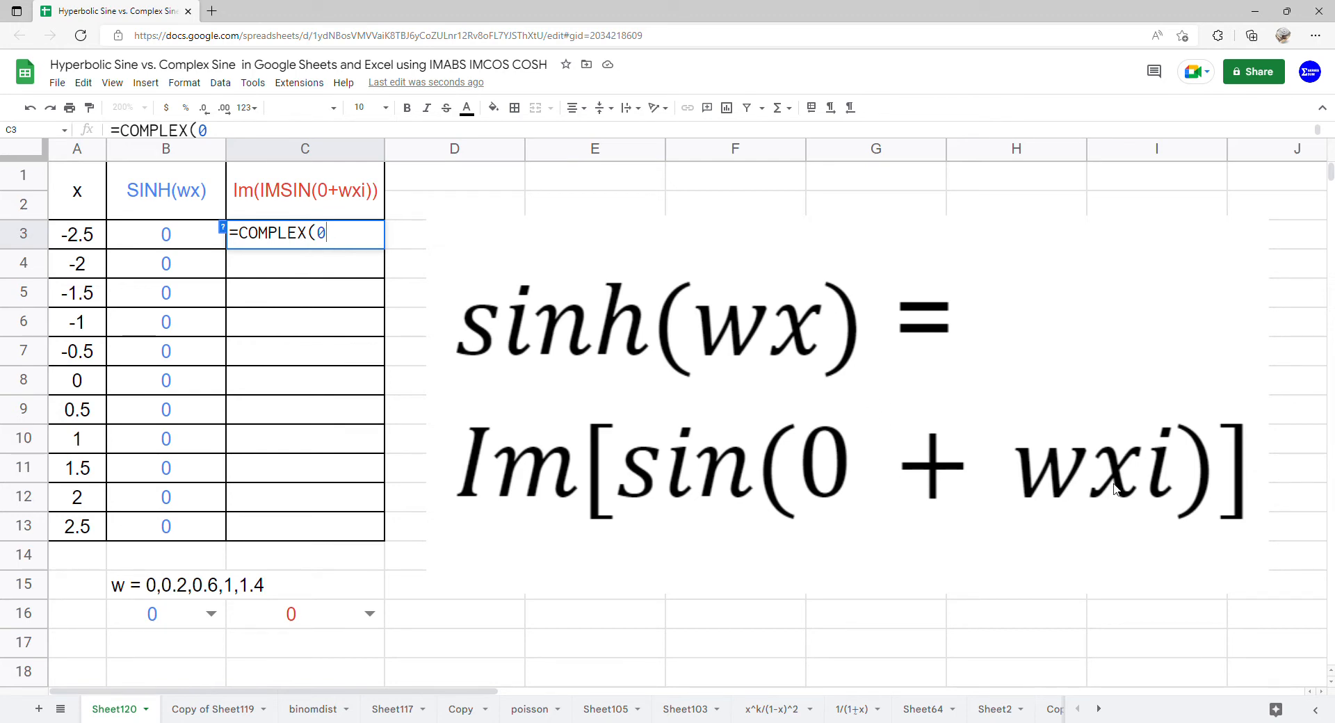
text(,)
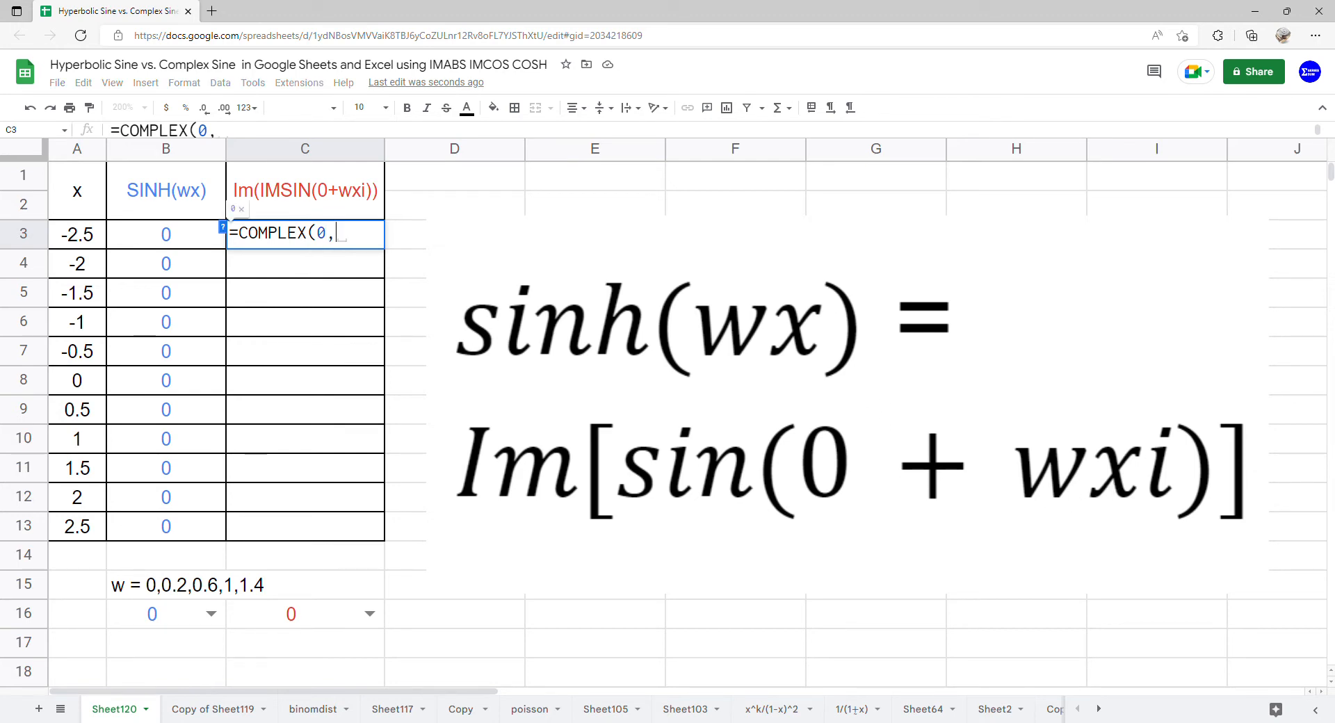
click(301, 621)
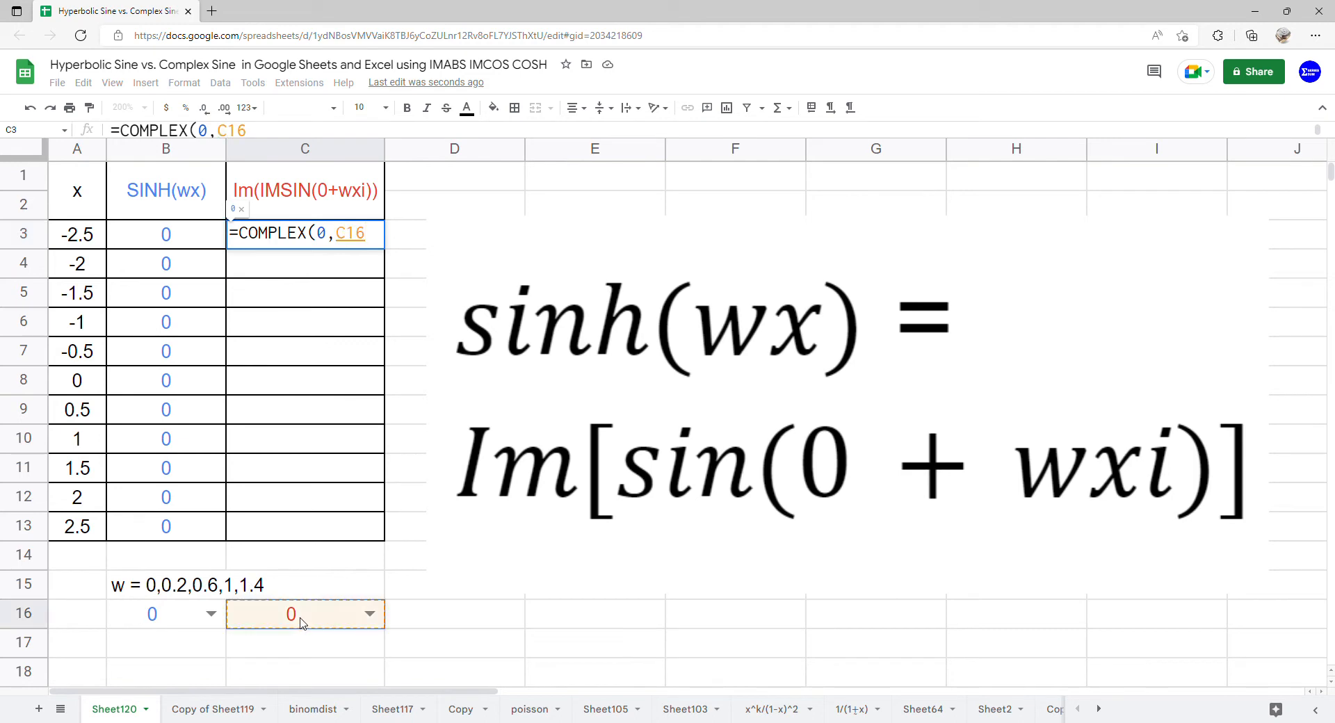
text(*)
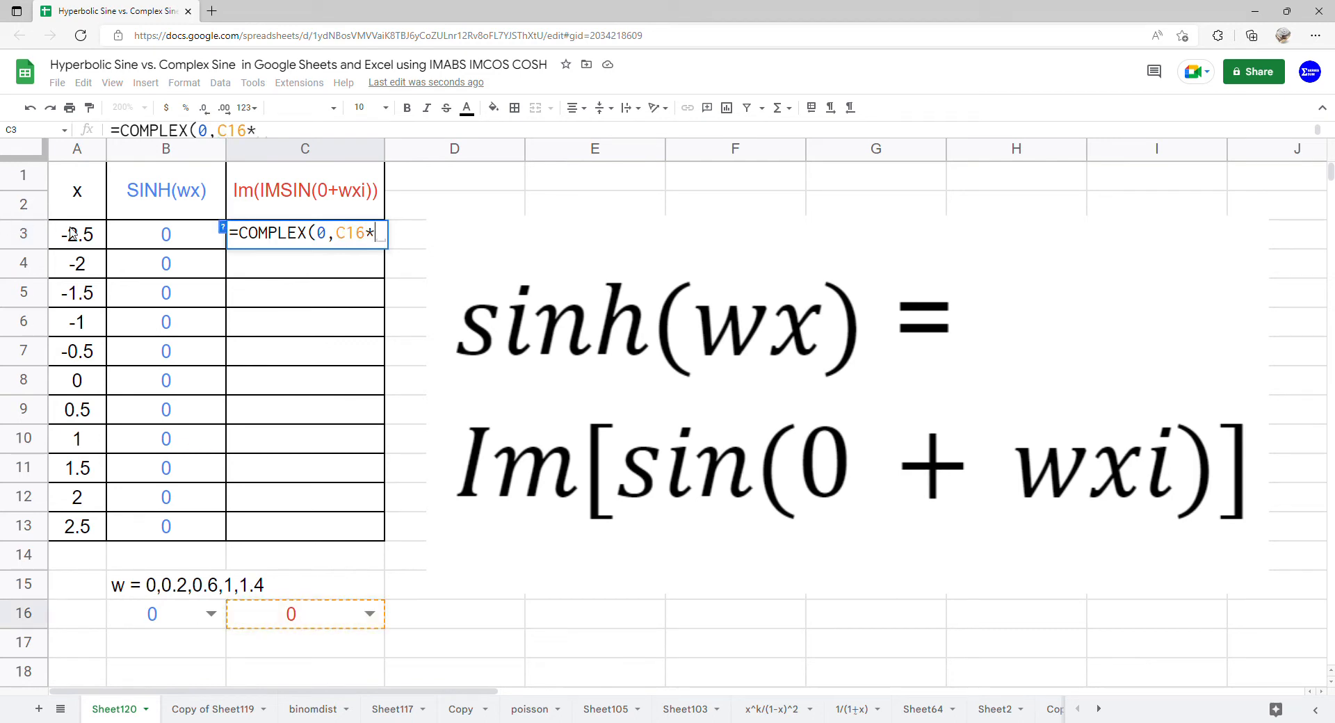
drag(78, 240, 79, 526)
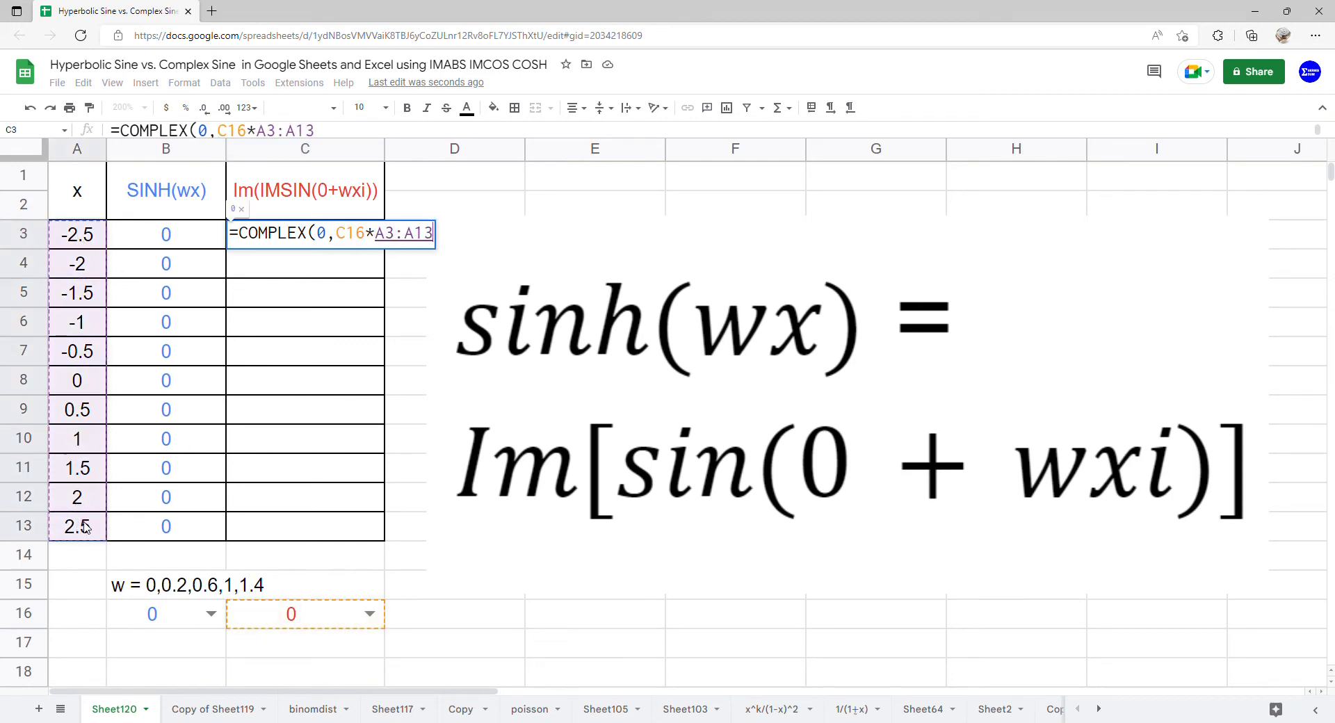
key(Return)
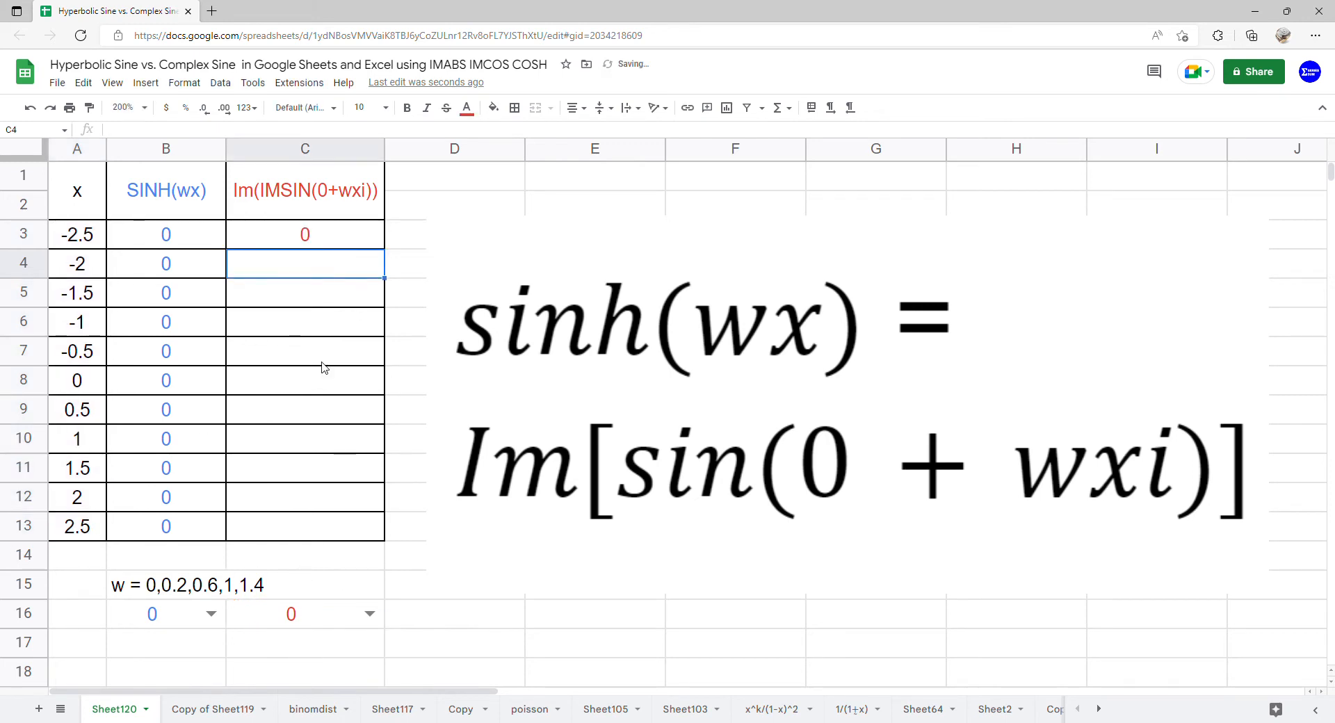
Wrap the COMPLEX formula in C3 in ARRAYFORMULA so it covers every x value.
click(306, 233)
double_click(307, 237)
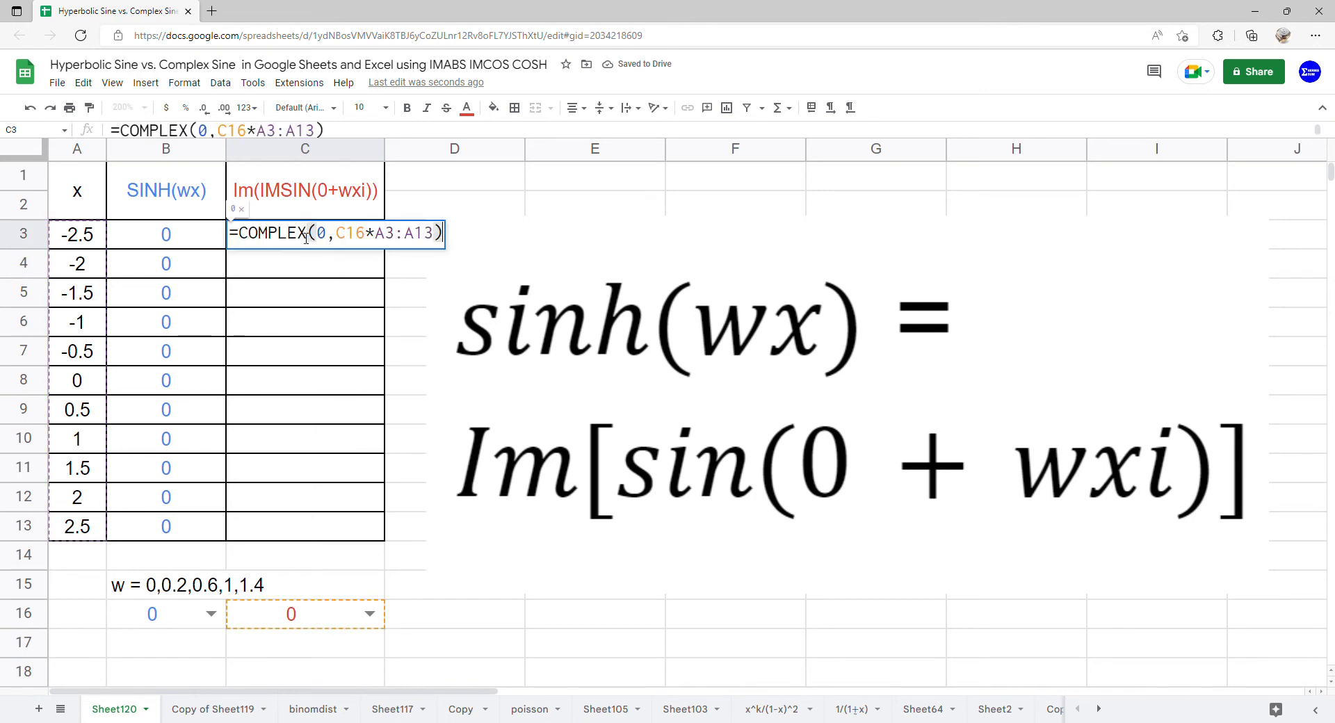
click(238, 233)
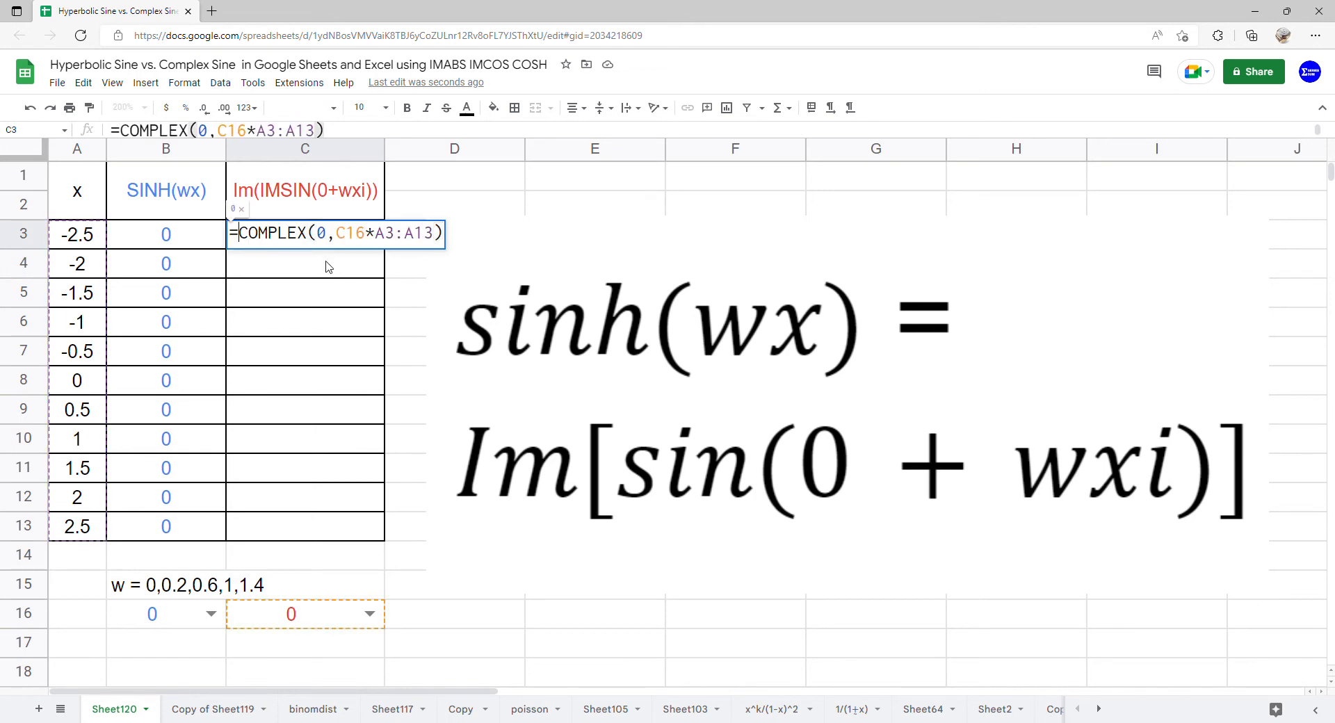
text(()
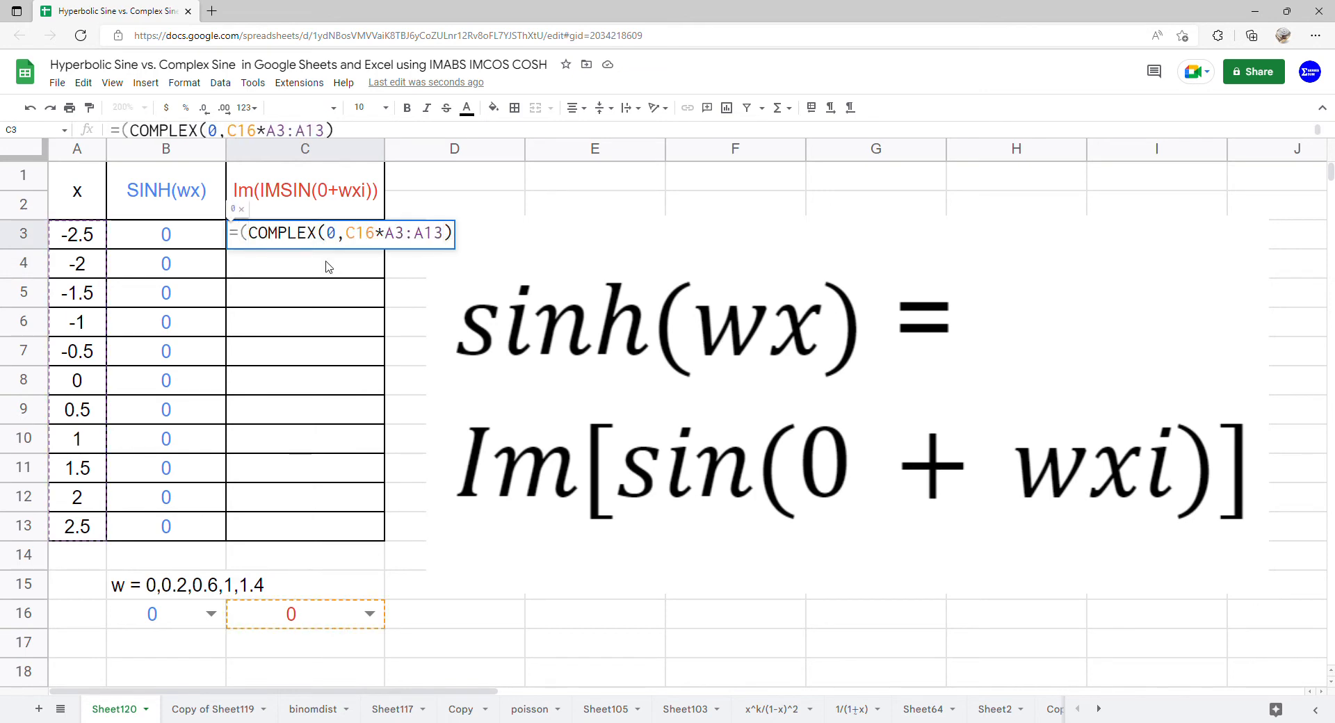
text(ARR)
key(Tab)
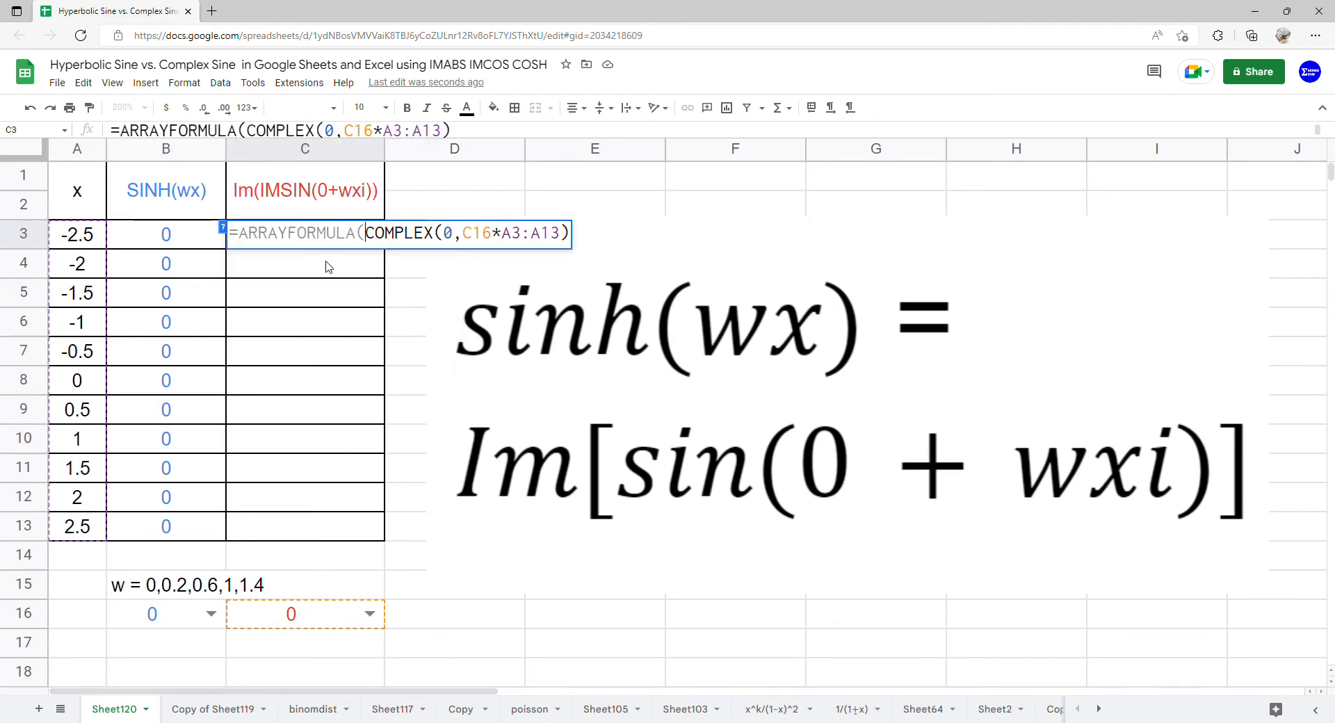
key(Return)
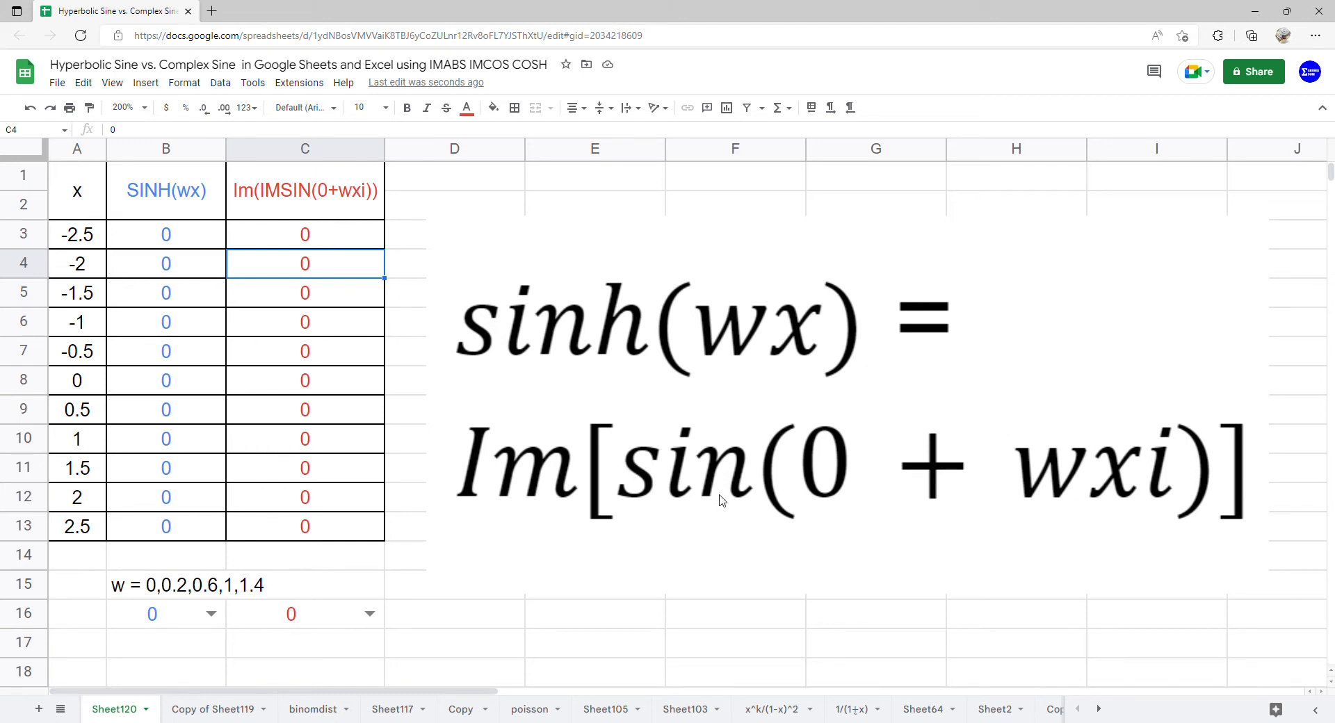
Nest the COMPLEX part of C3 in IMSIN, making it =ARRAYFORMULA(IMSIN(COMPLEX(0,C16*A3:A13))).
click(349, 241)
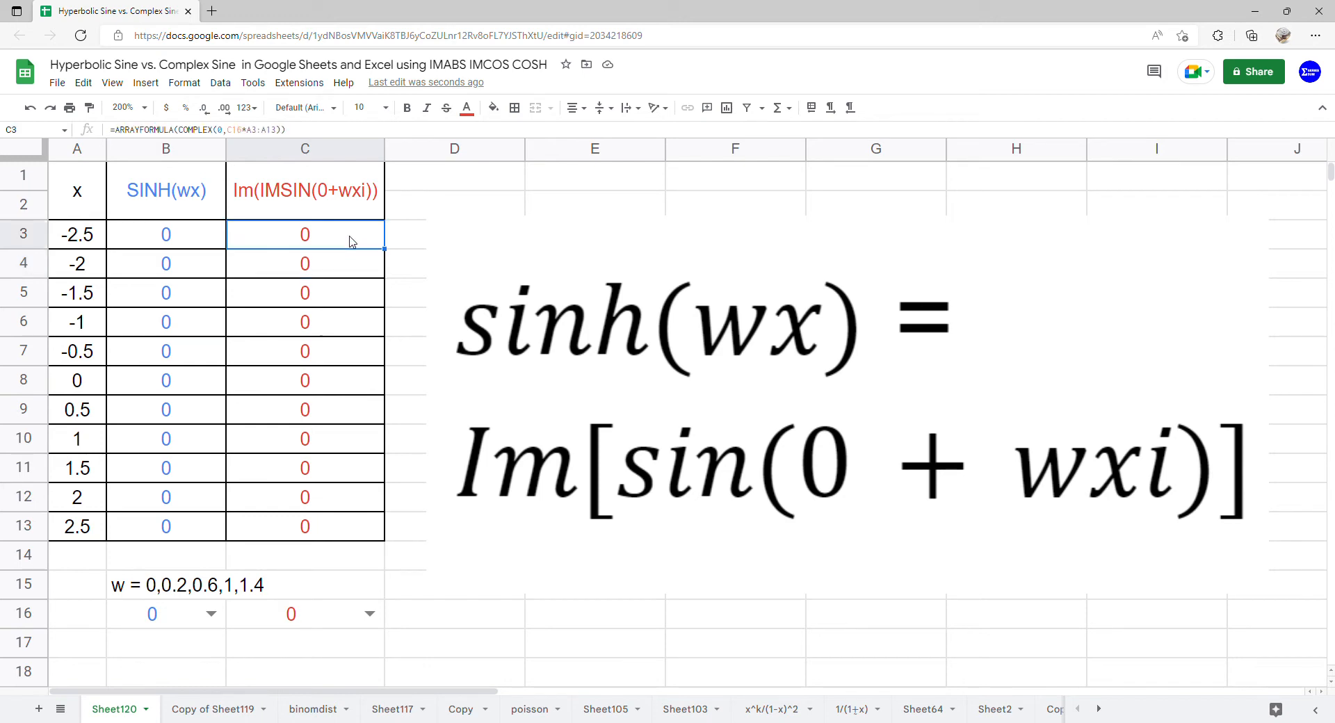
double_click(350, 241)
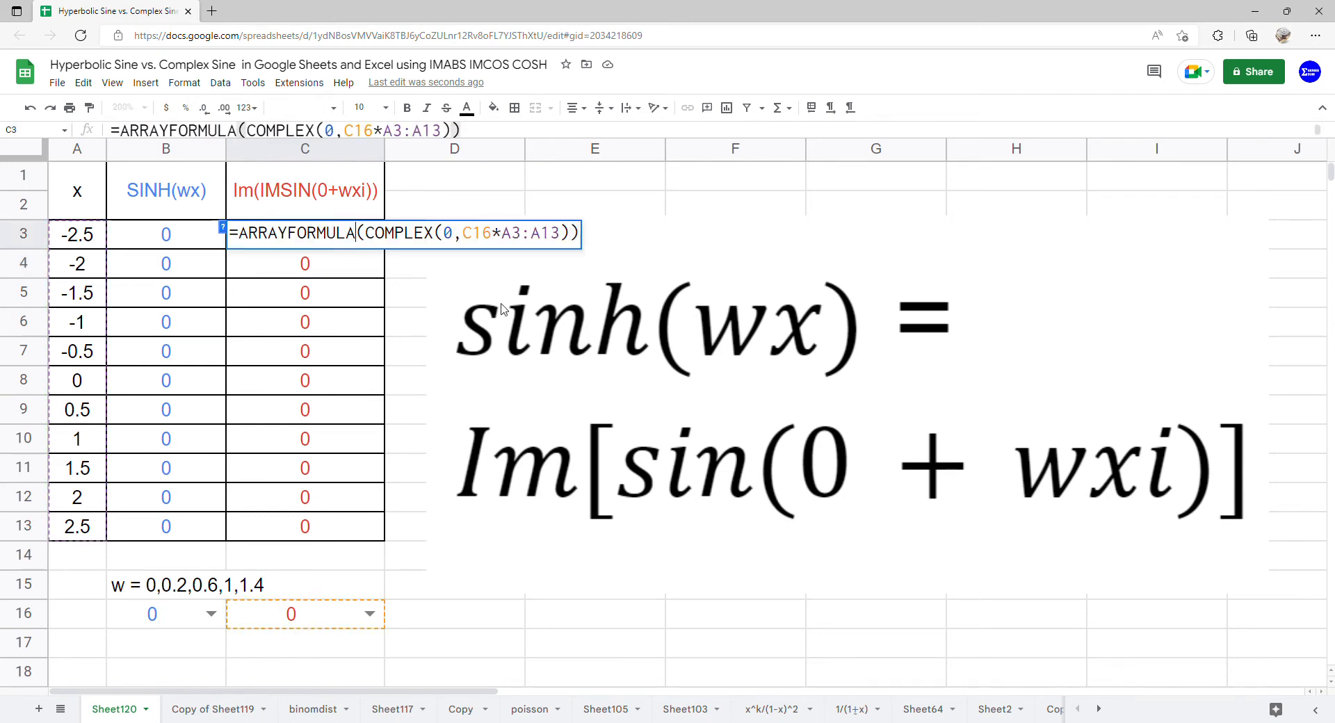
text((IMSIN)
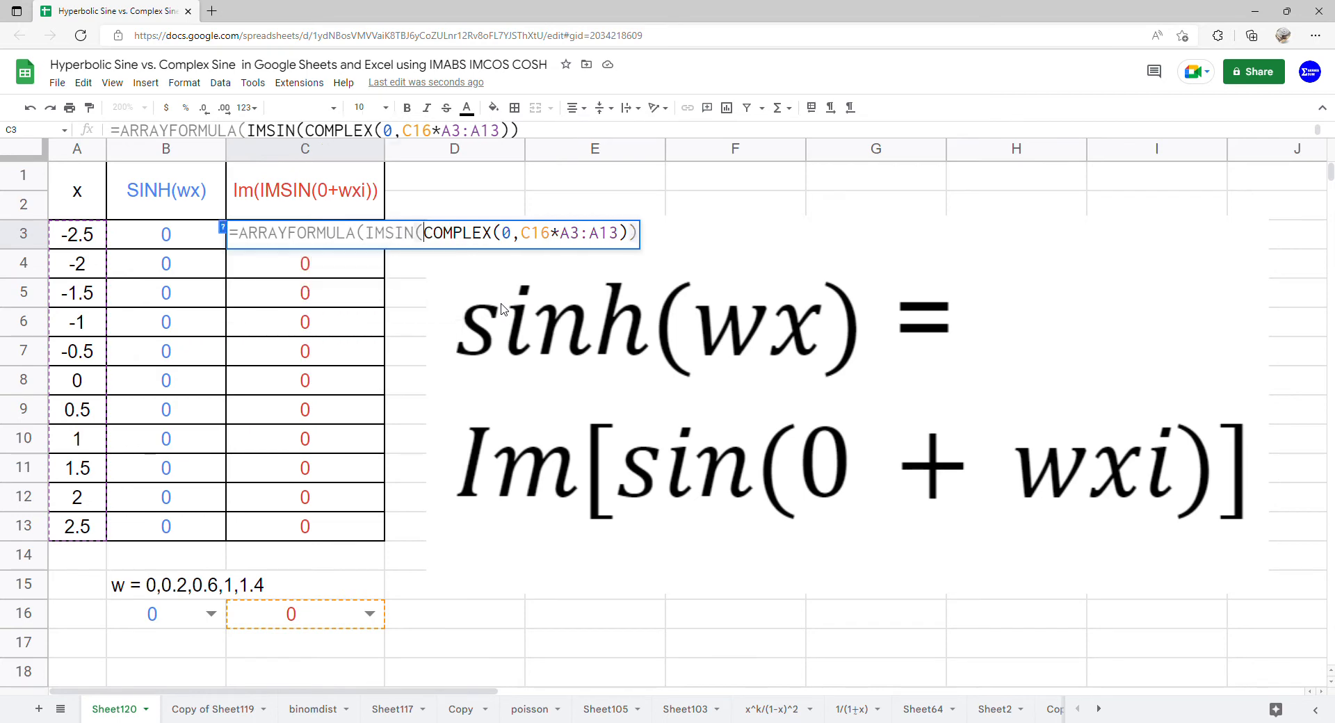
key(Return)
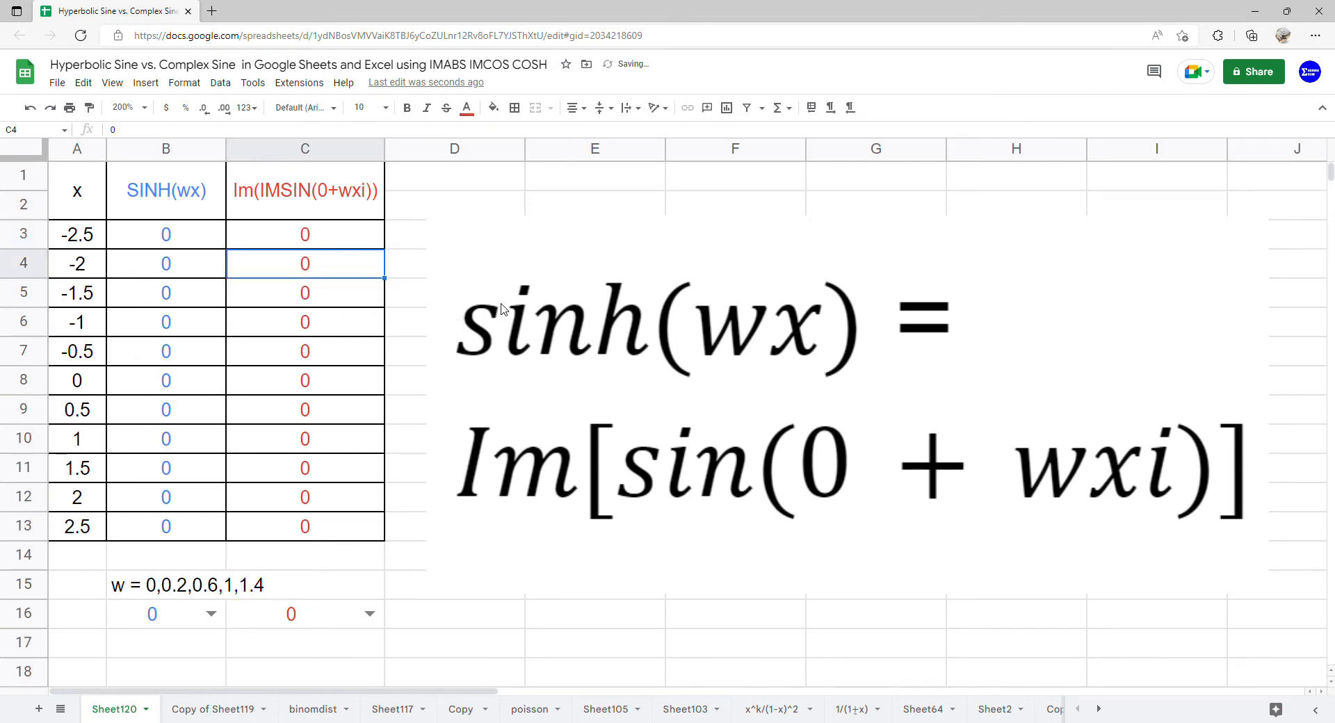
Nest the IMSIN part of C3 in IMAGINARY, making it =ARRAYFORMULA(IMAGINARY(IMSIN(COMPLEX(0,C16*A3:A13)))).
double_click(352, 241)
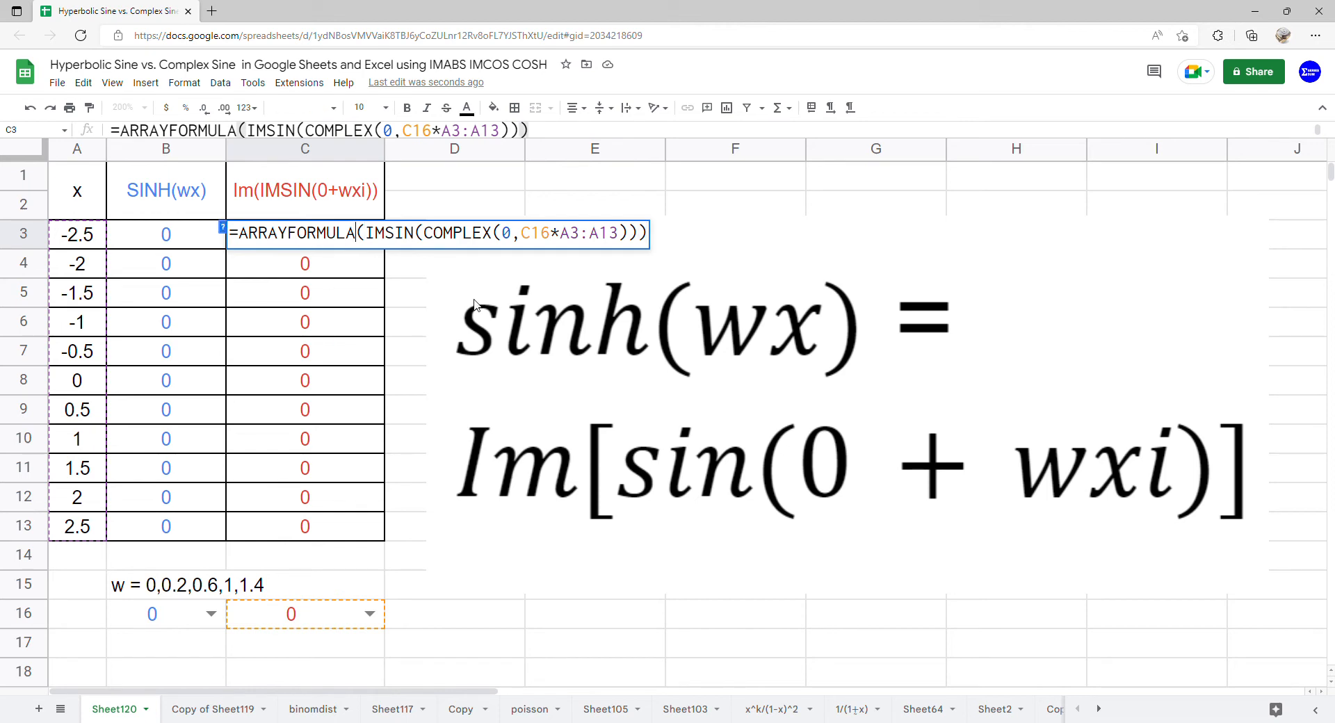
text((IMAG)
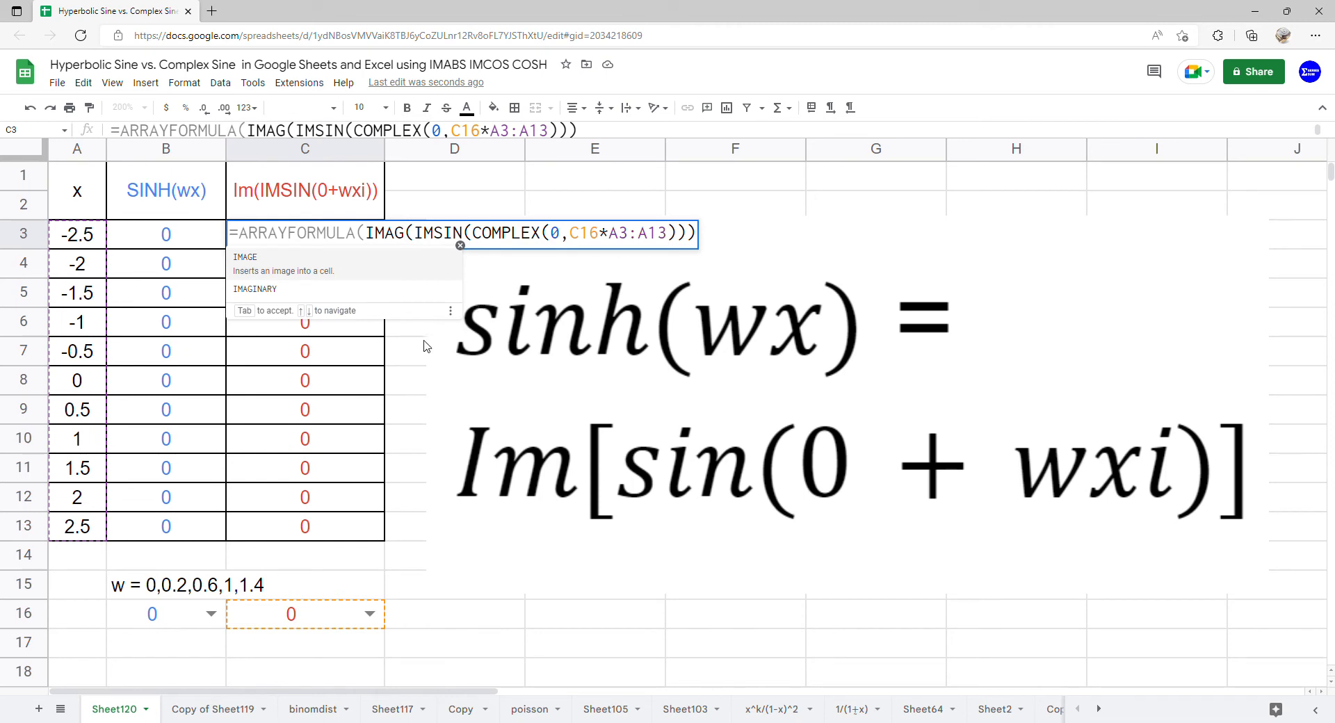
click(352, 287)
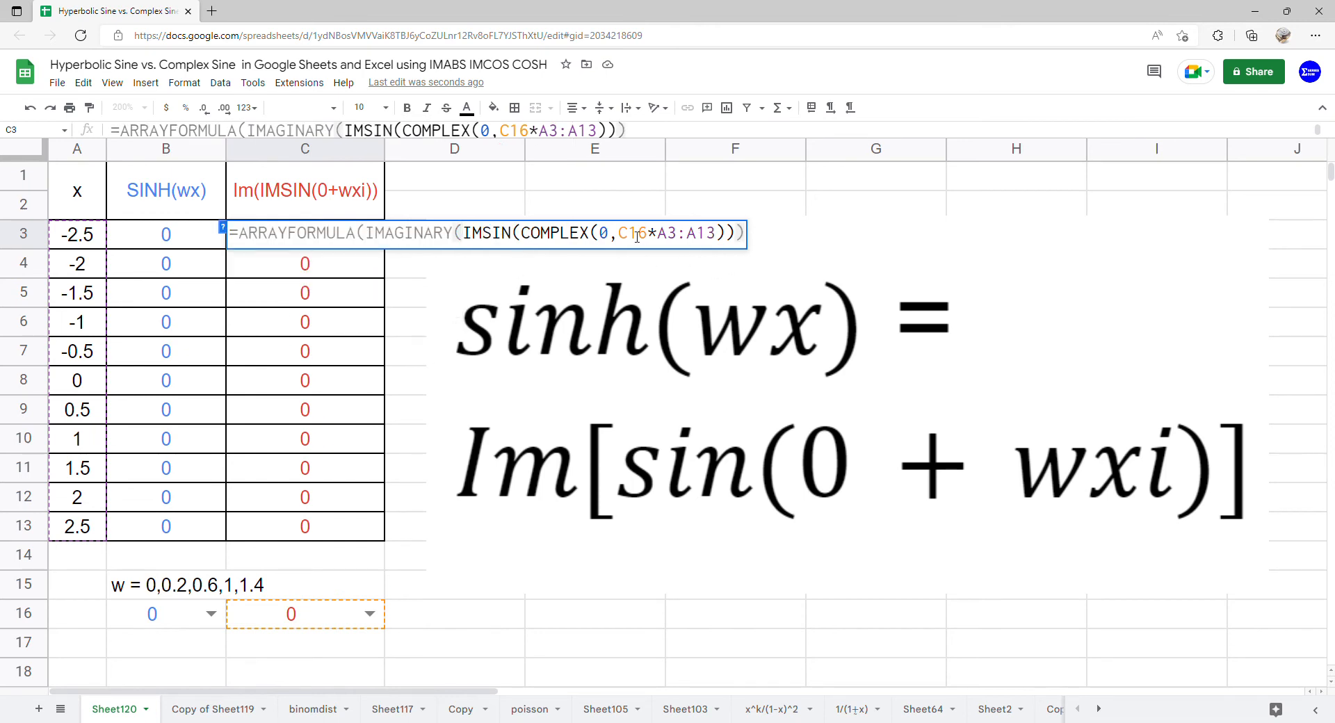
key(Return)
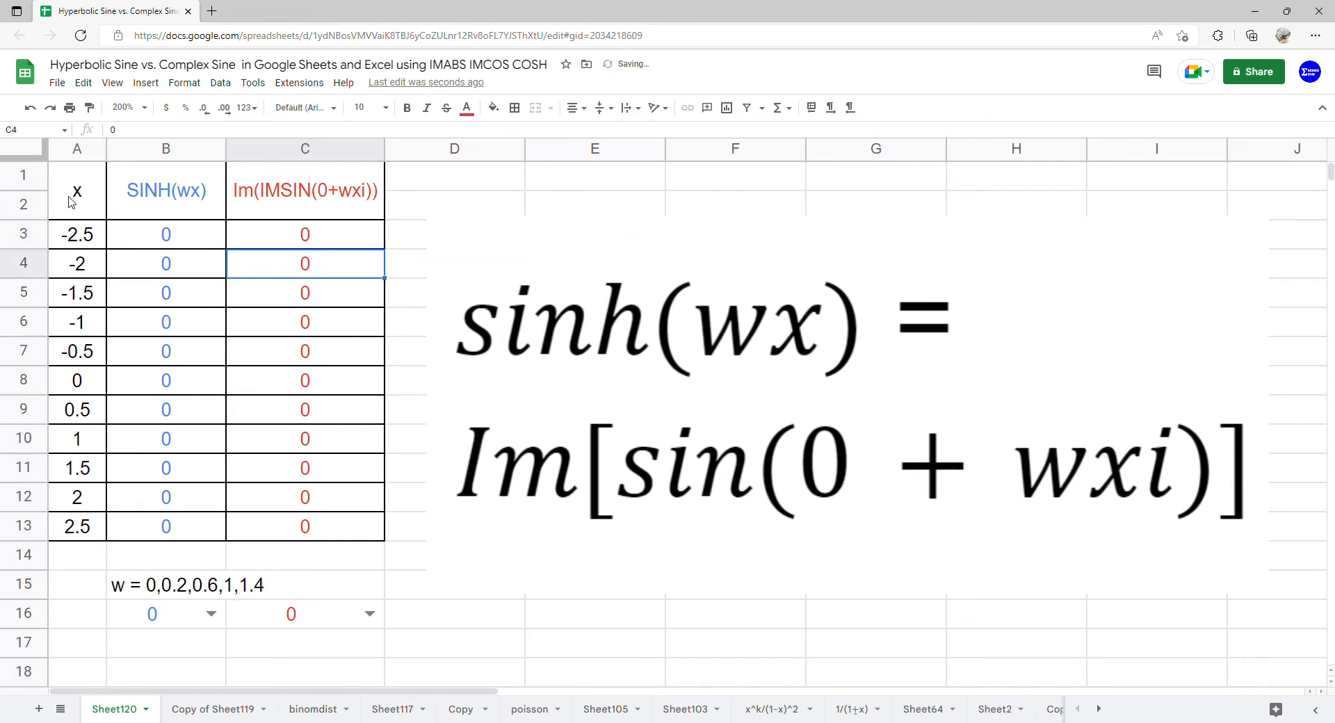
Insert a scatter chart of the table range A1:C13, with x on the horizontal axis and both function columns as series.
drag(73, 202, 268, 523)
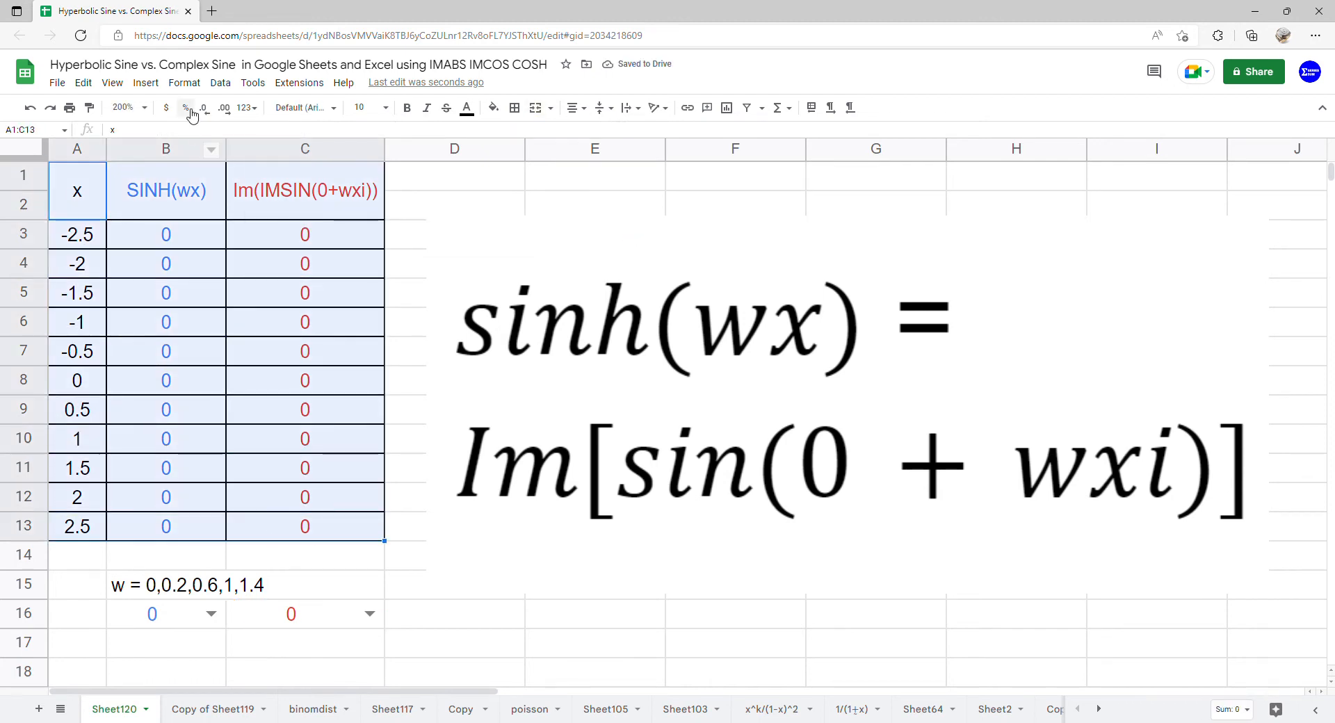
click(145, 83)
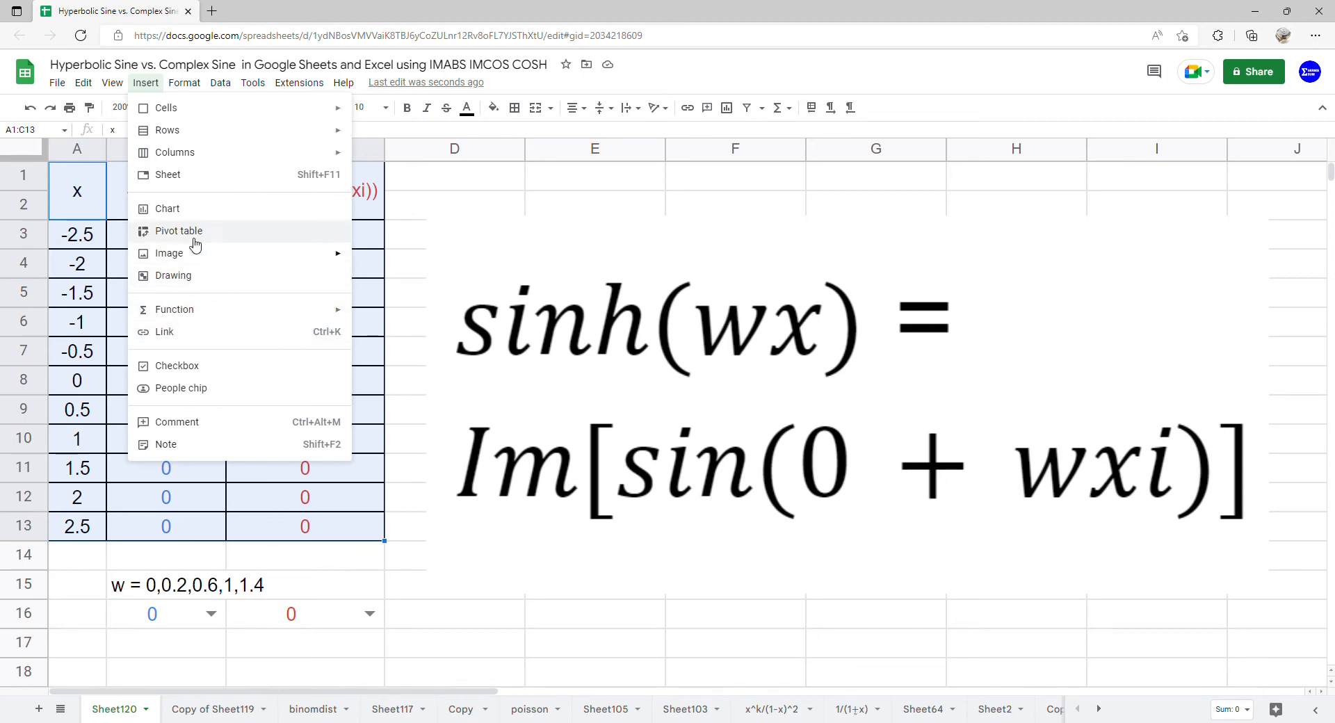
key(Escape)
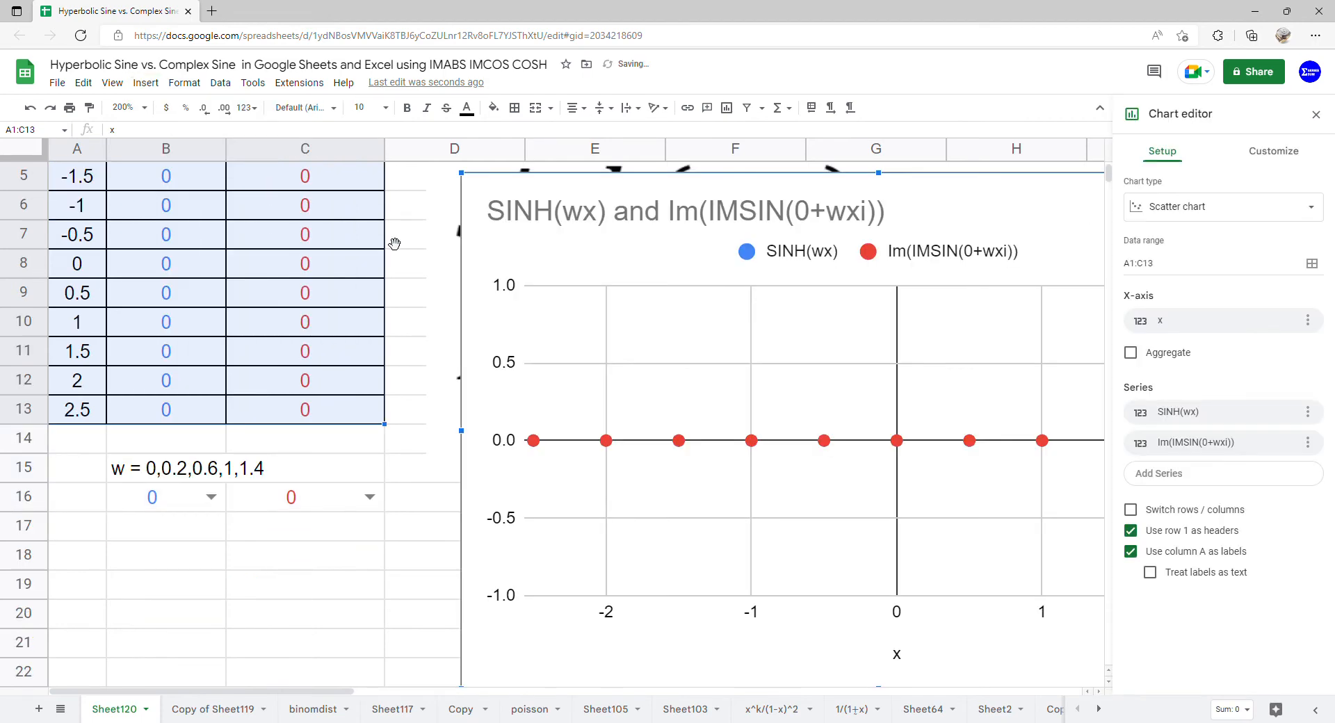
click(1282, 216)
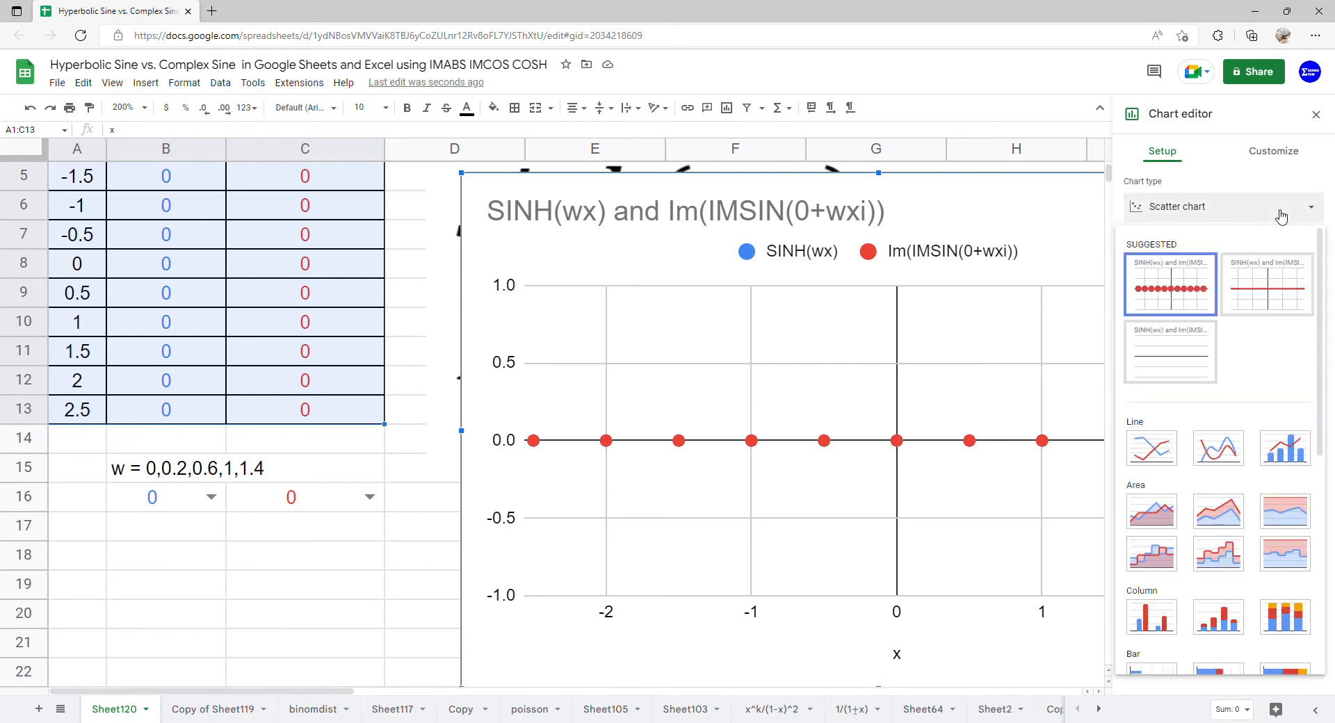
click(1282, 217)
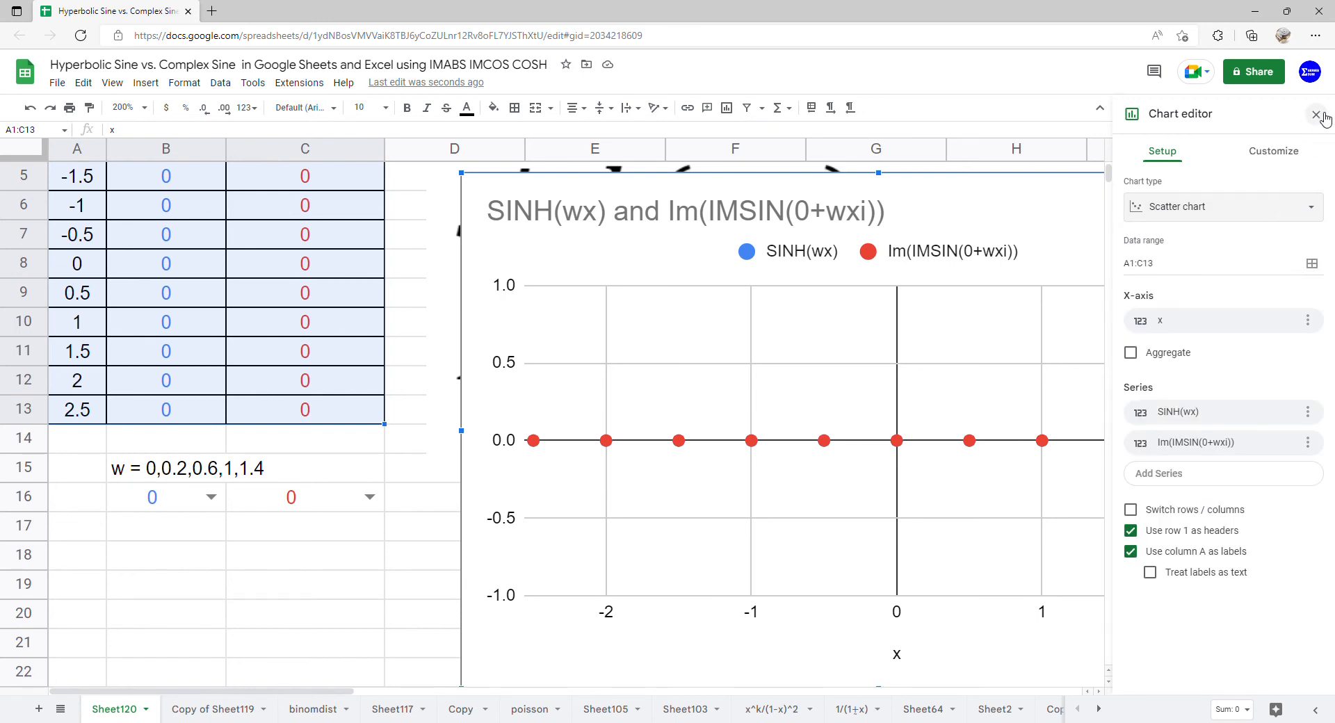
Add a polynomial trendline of degree 10 to all series of the chart.
click(1291, 161)
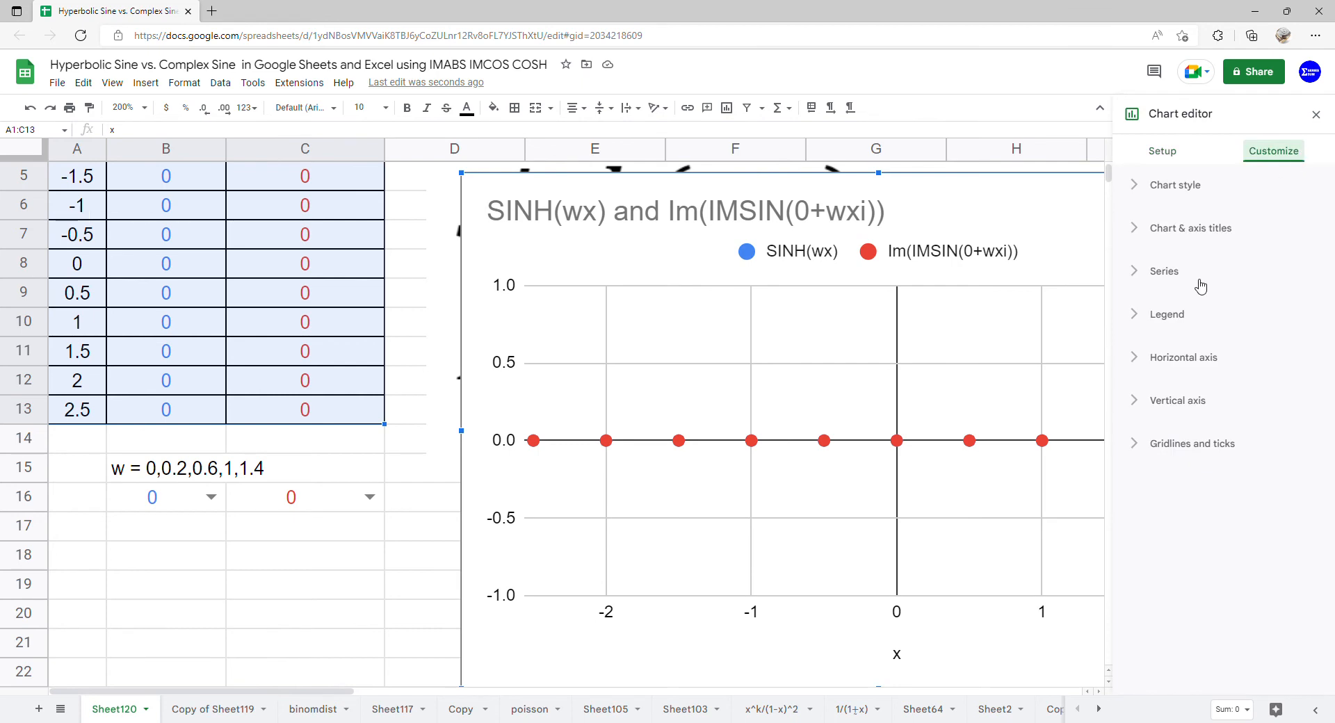
click(1191, 272)
click(1132, 595)
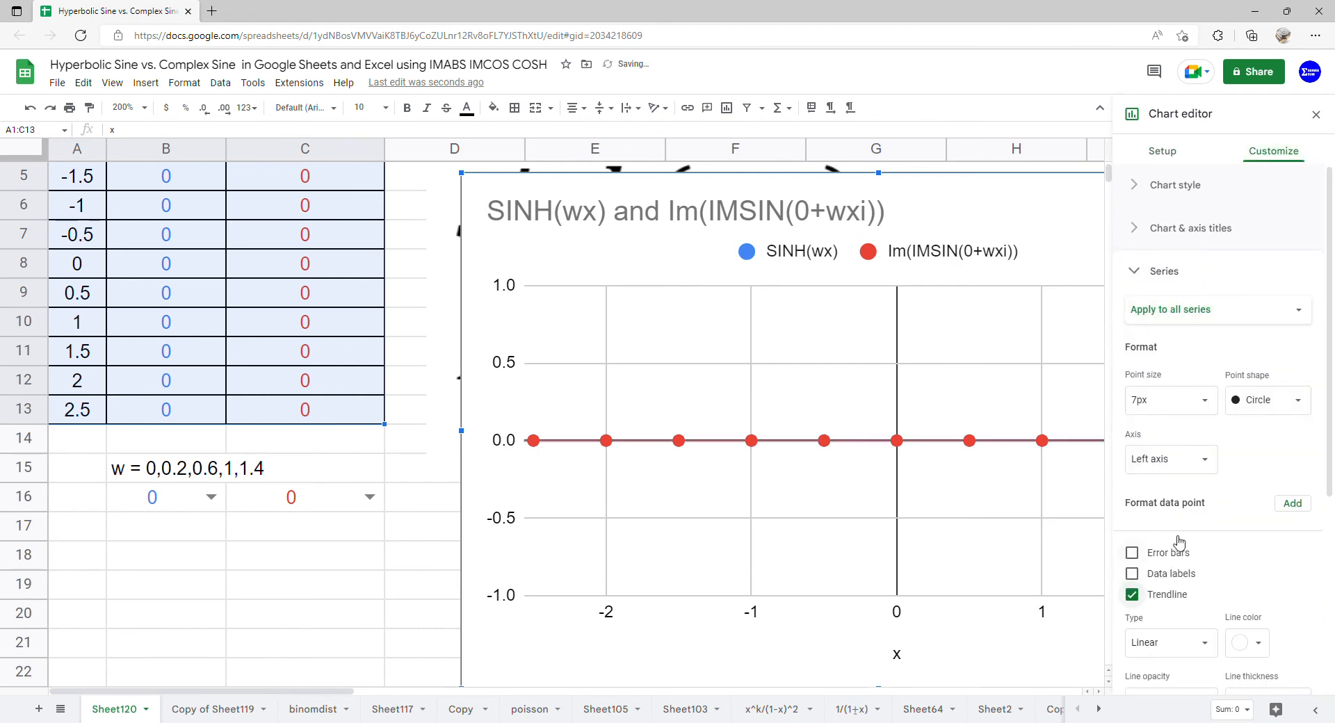
scroll(1140, 591, down, 3)
click(1201, 485)
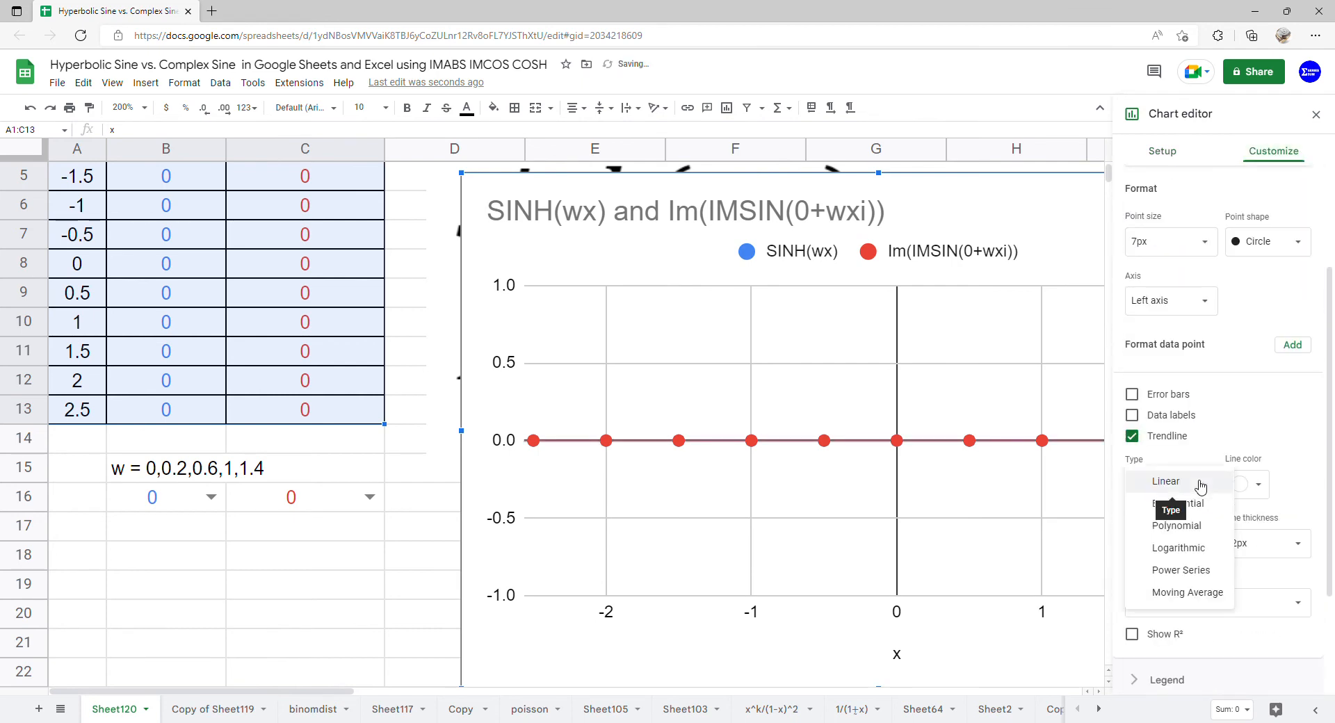
click(1181, 527)
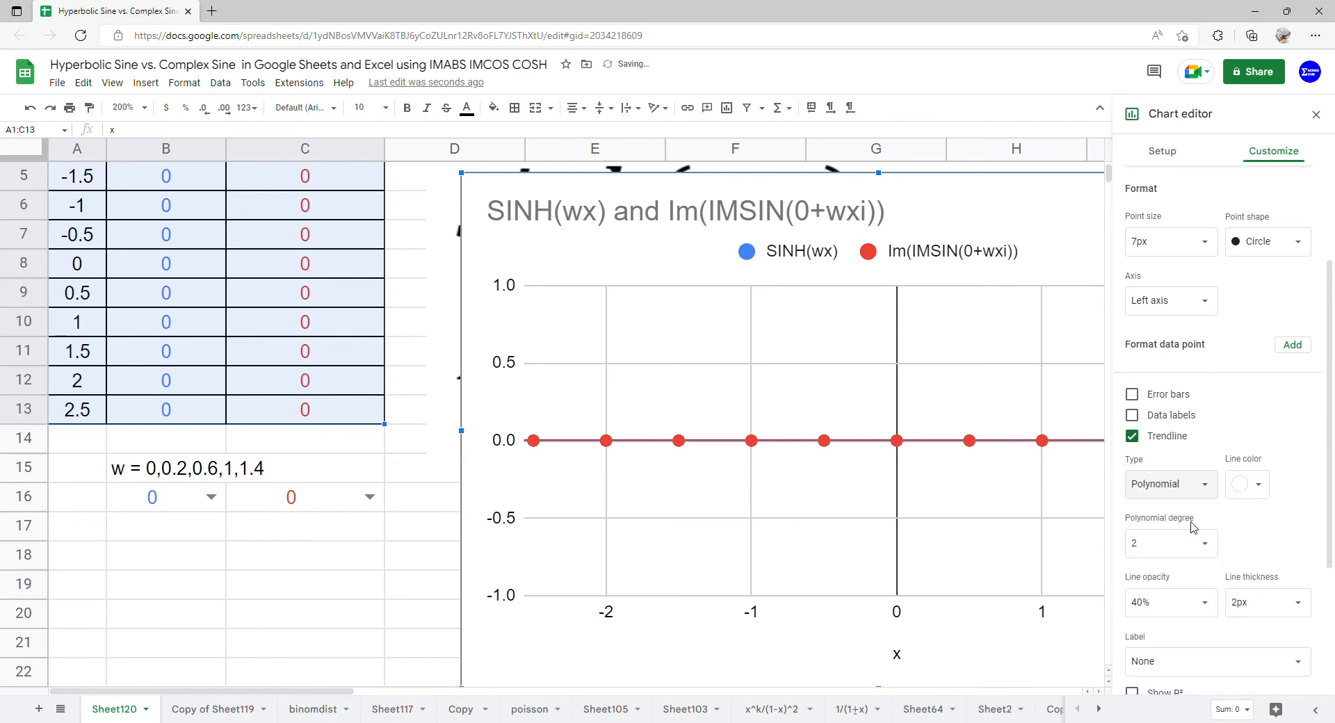
click(1213, 552)
click(1143, 683)
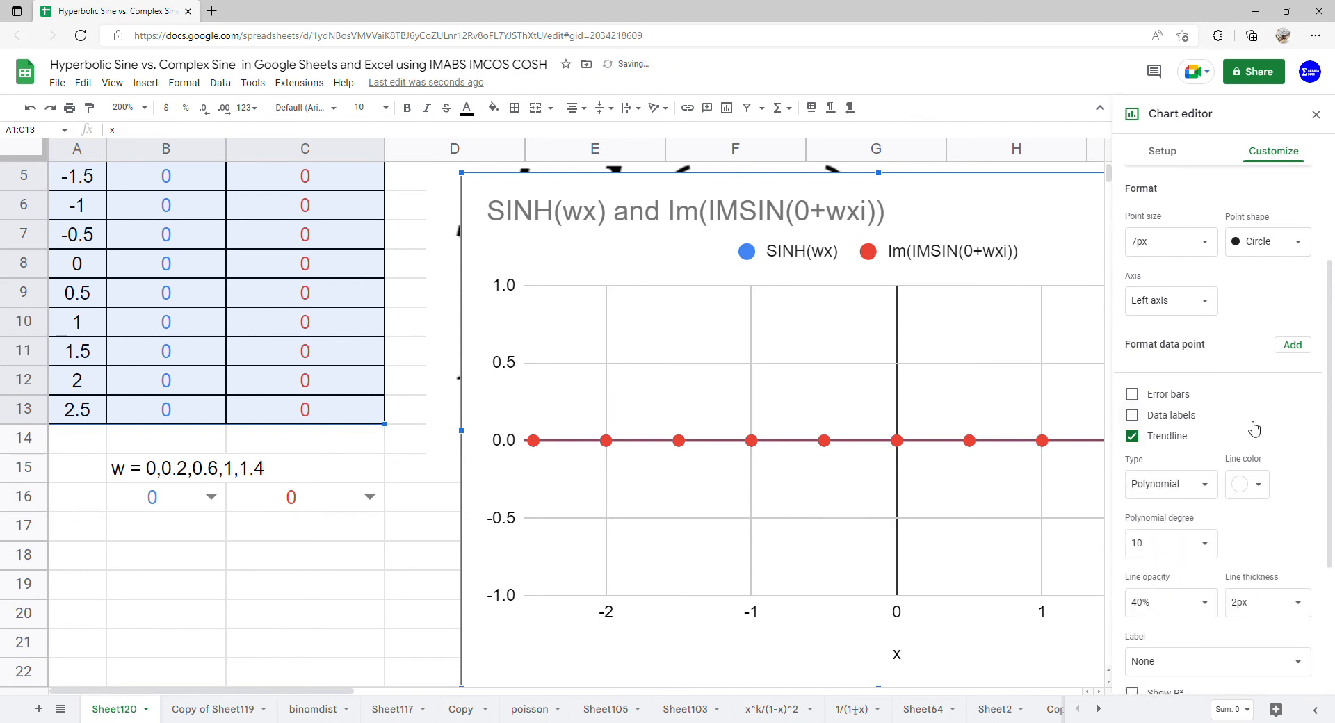
Label the trendlines with their equations and set the chart's legend position to Left.
scroll(1254, 428, down, 3)
click(1298, 452)
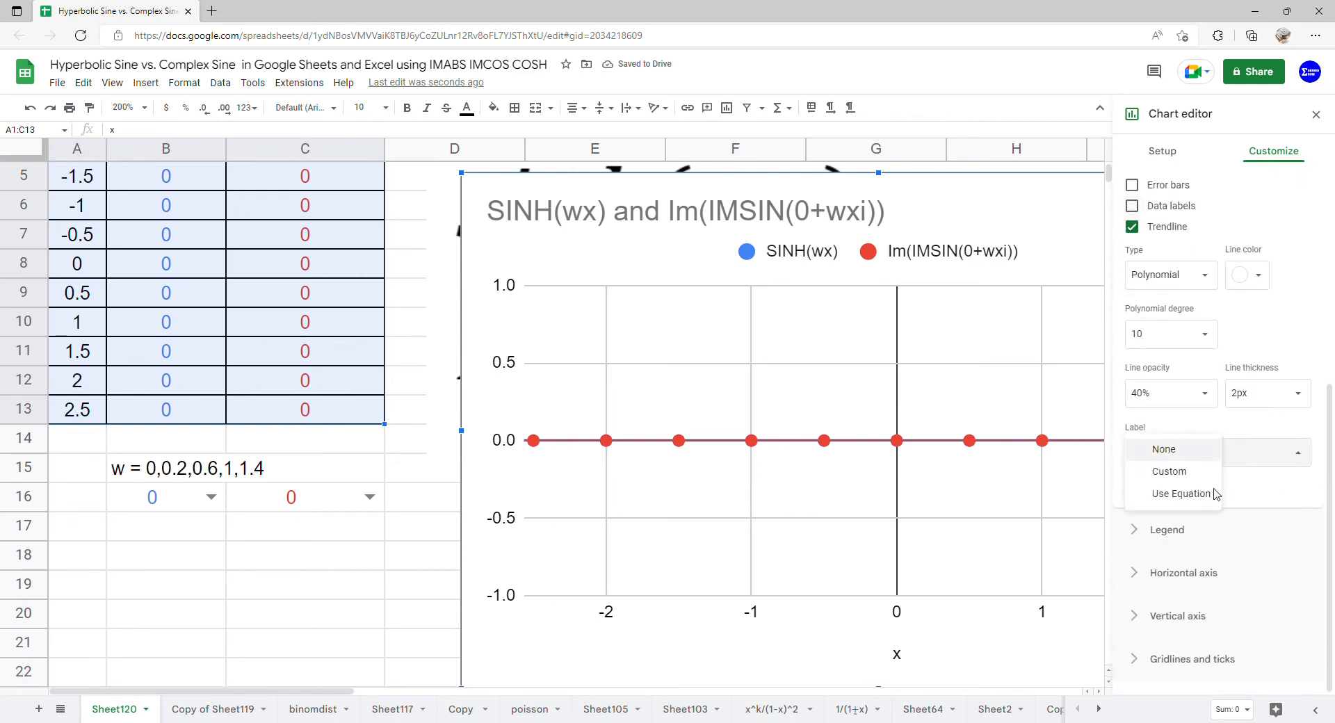
click(1216, 493)
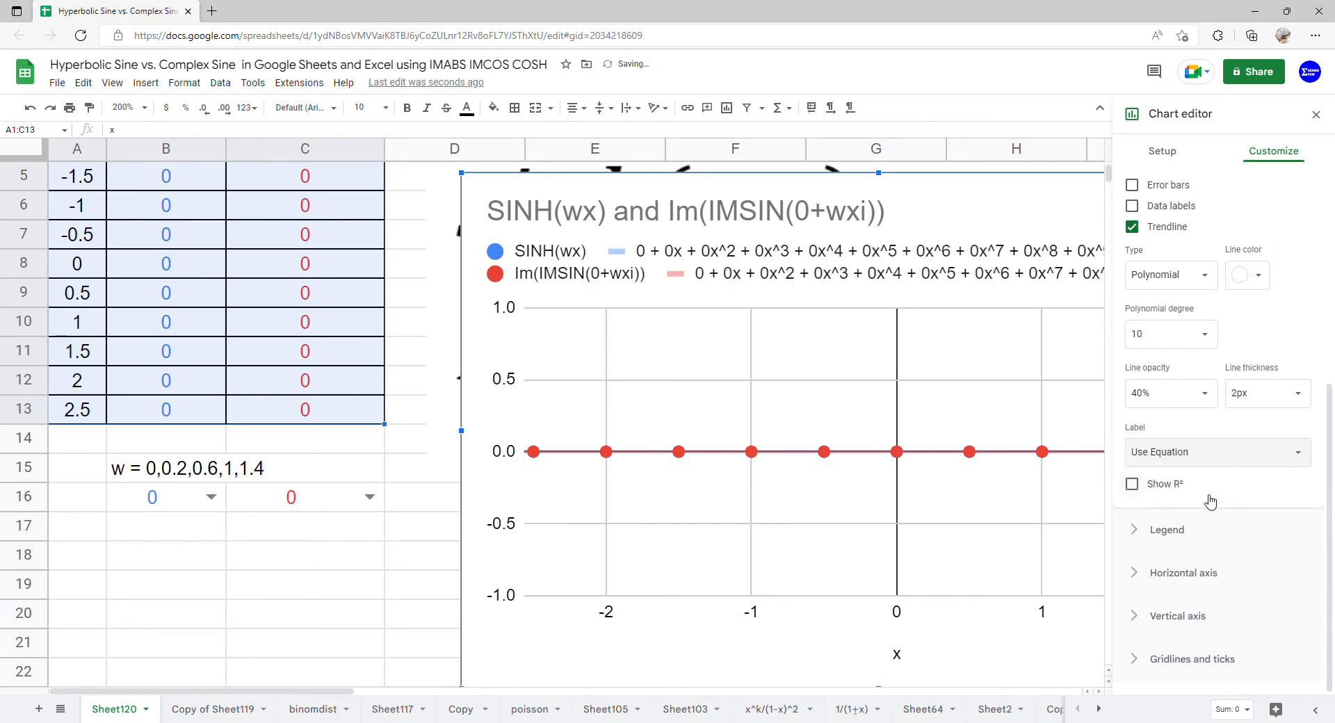
click(1170, 527)
click(1189, 384)
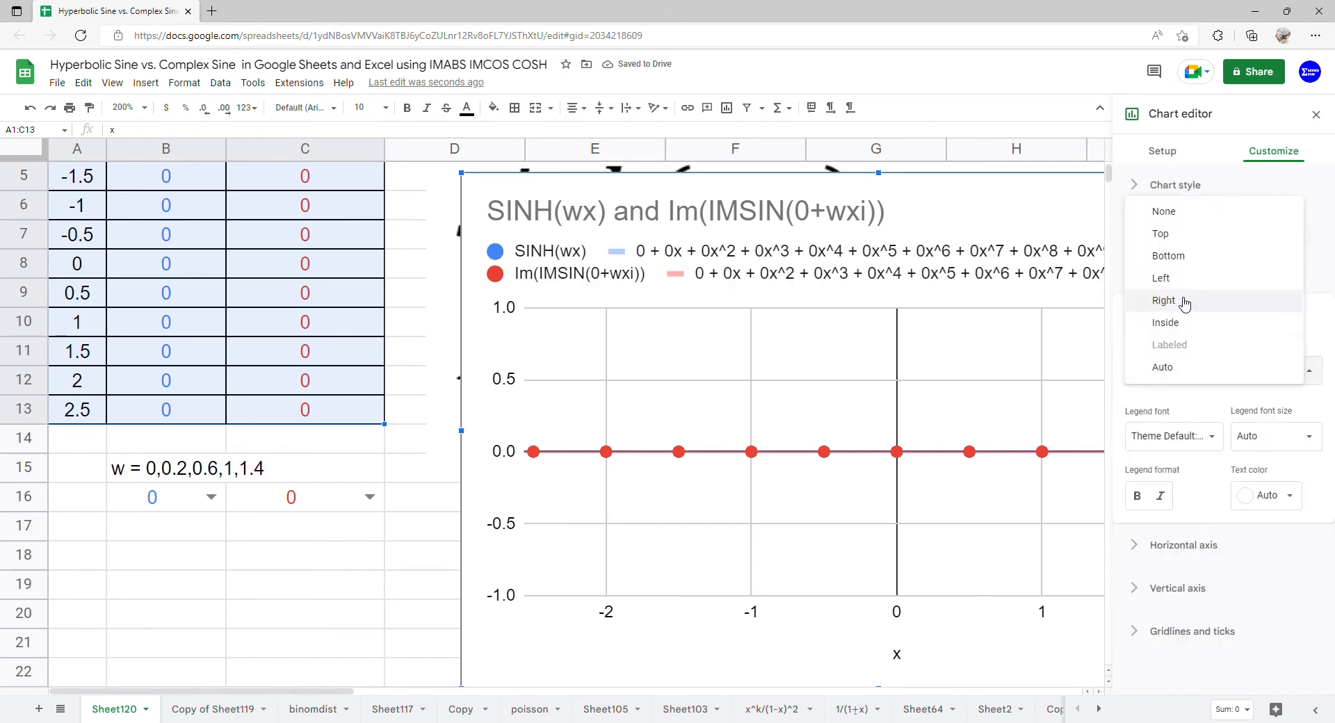
click(1175, 278)
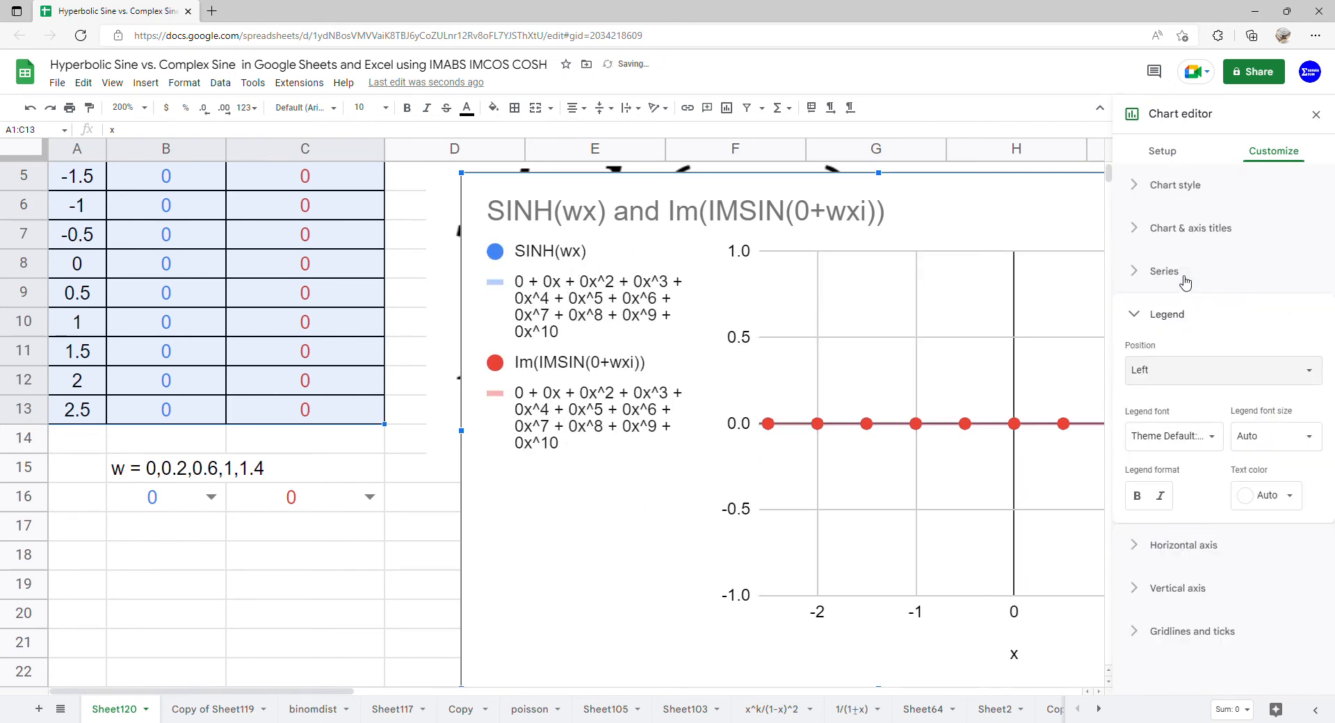
Delete the chart's title text and close the chart editor.
double_click(822, 223)
key(Delete)
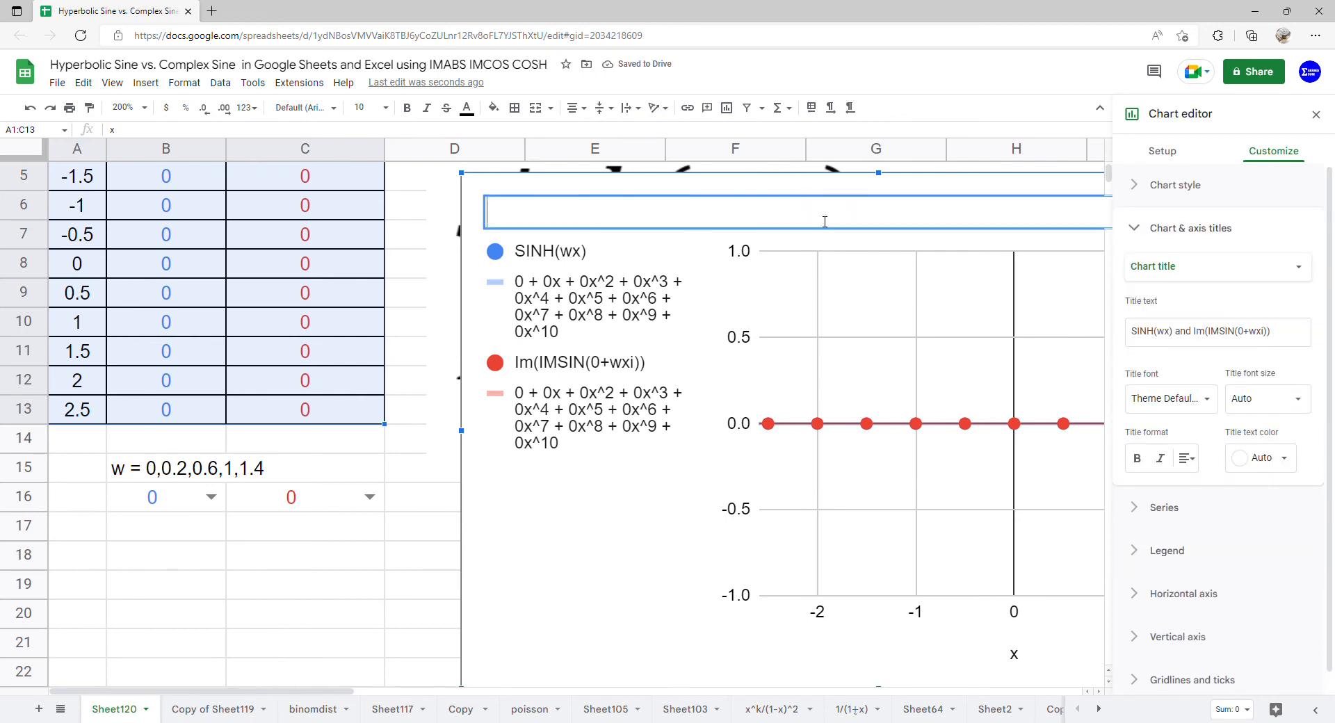
click(644, 517)
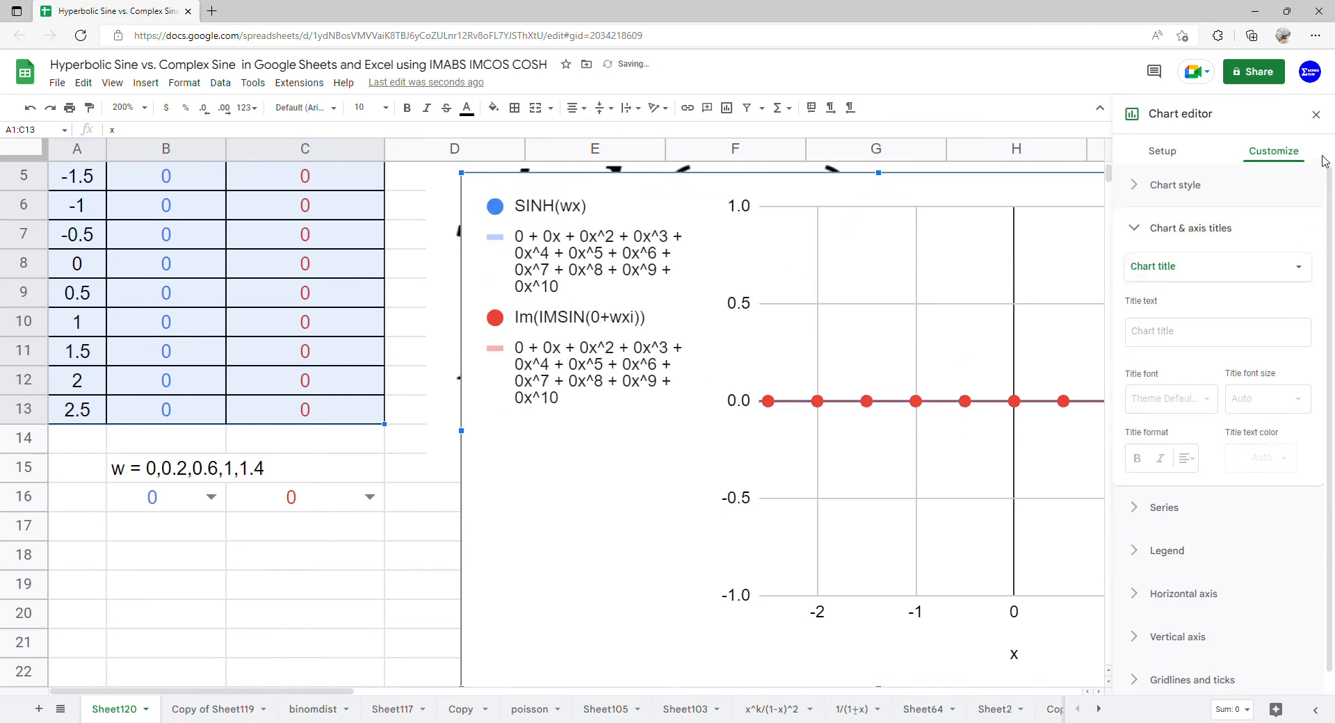
click(1316, 114)
Move the chart up beside the table, level with row 1, and widen it to nearly the end of column I.
click(960, 288)
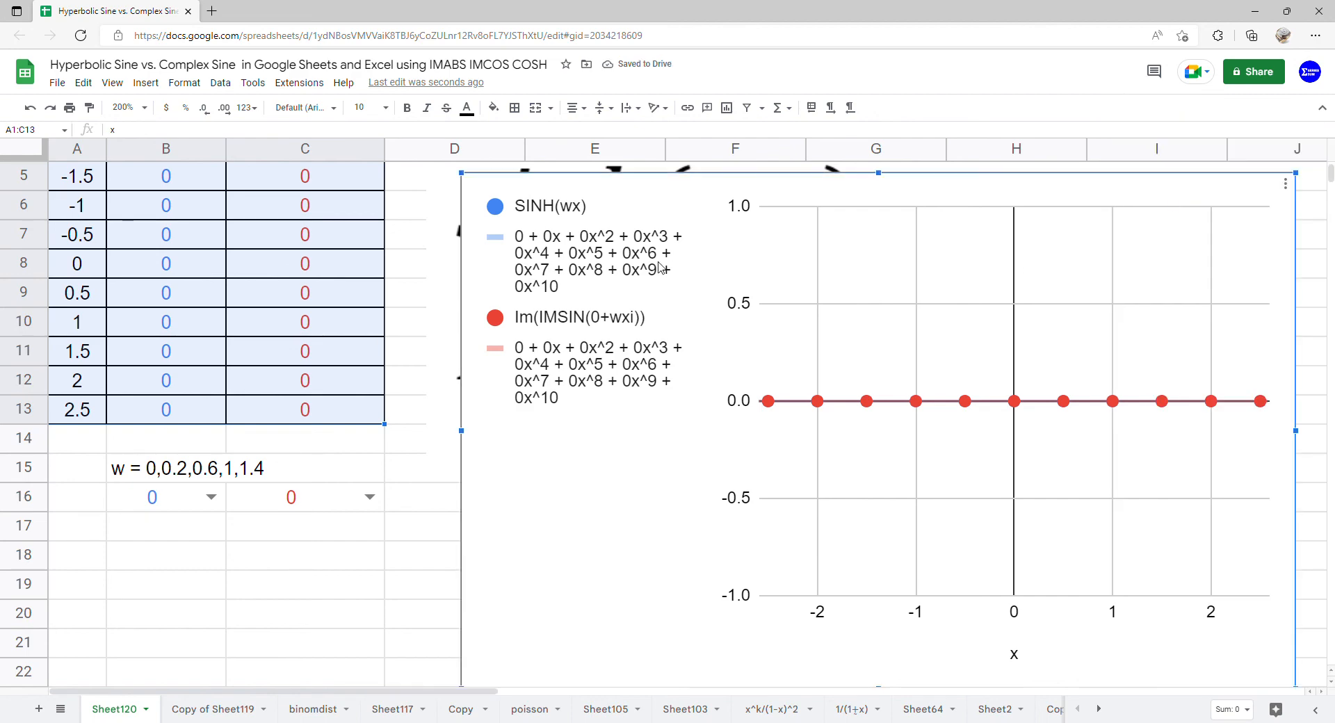
scroll(405, 265, up, 2)
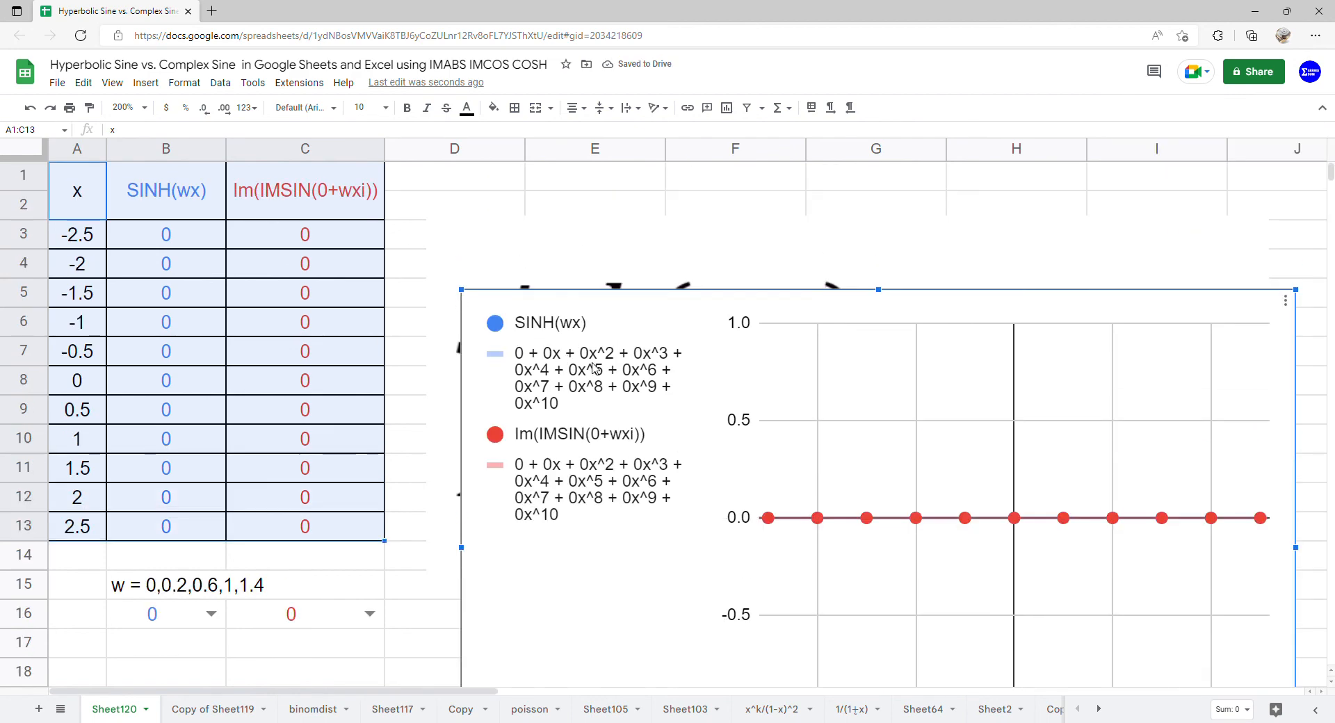
drag(595, 368, 533, 214)
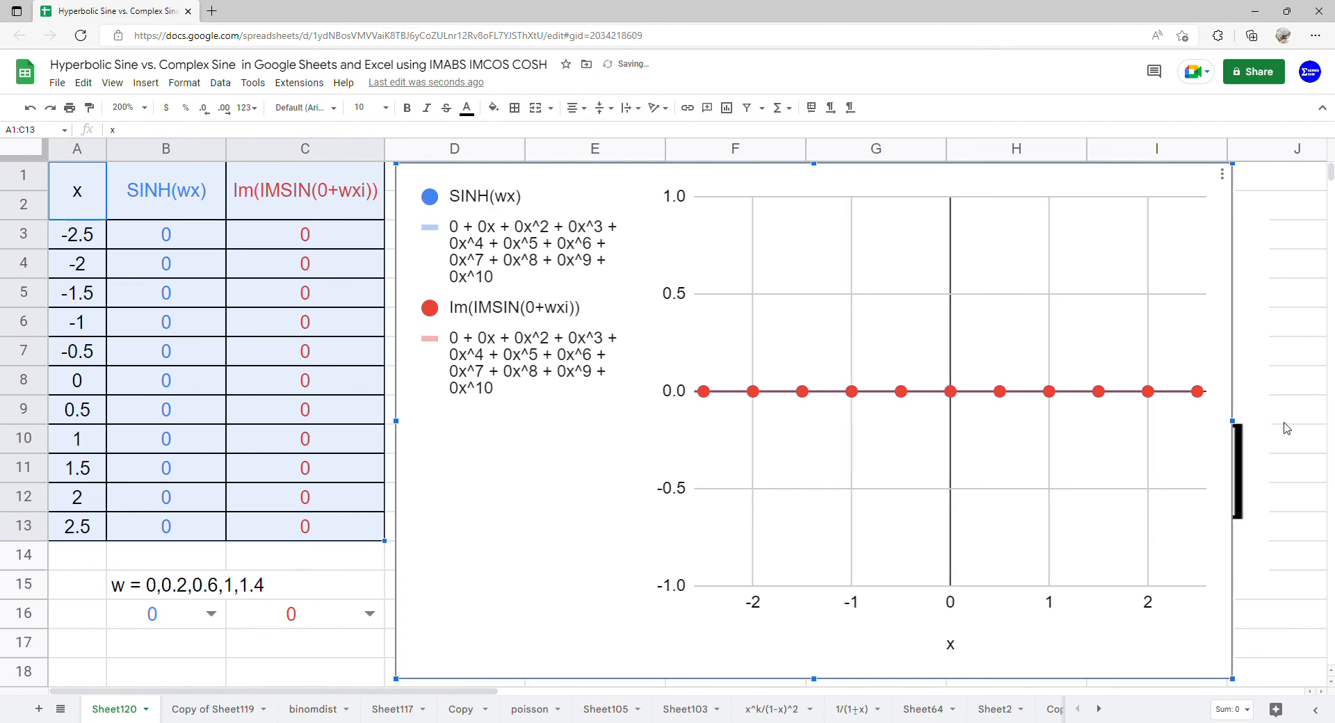
drag(1233, 422, 1290, 421)
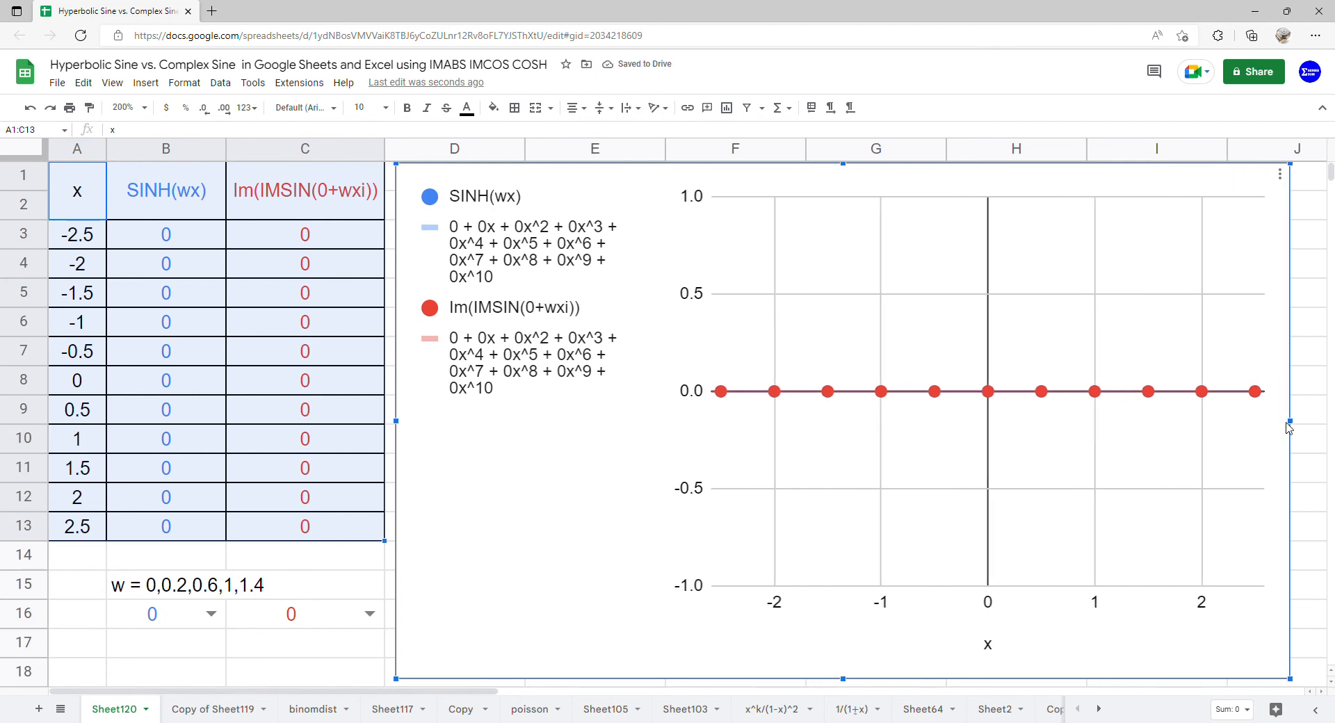
Set w to 0.2 for both functions in cells B16 and C16.
click(212, 614)
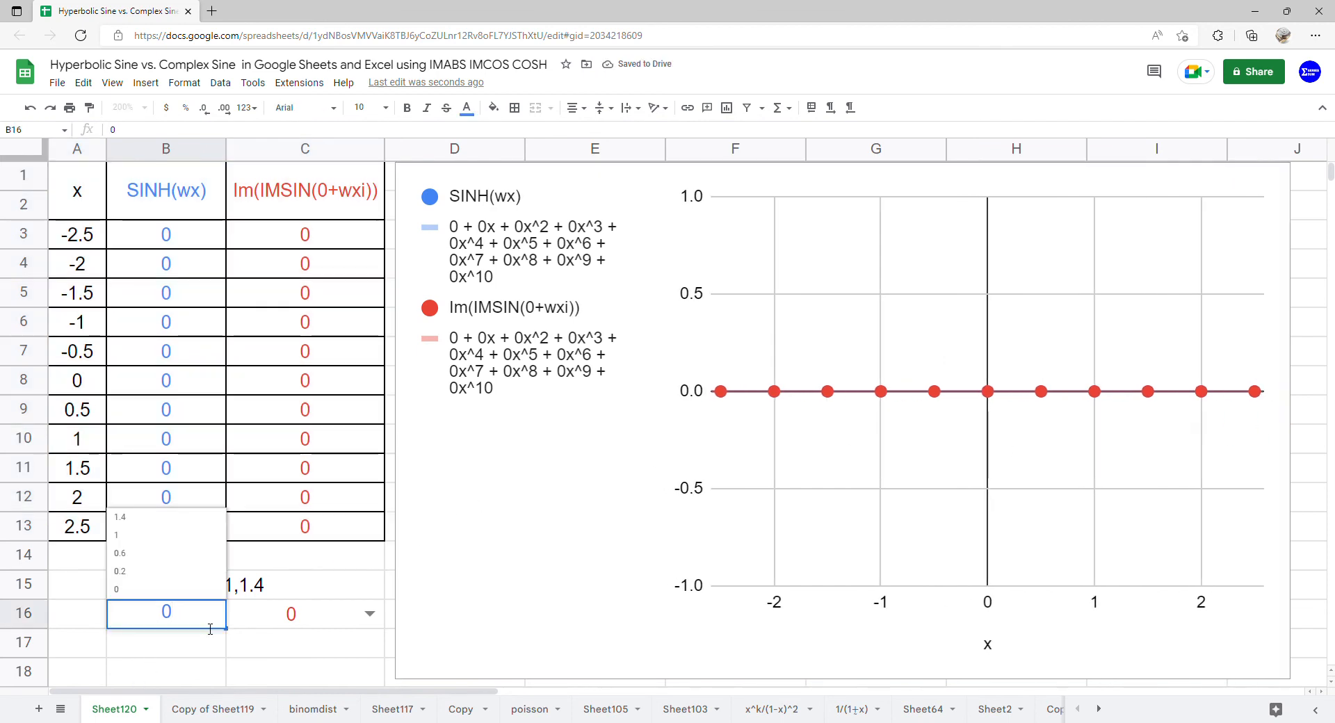
click(181, 581)
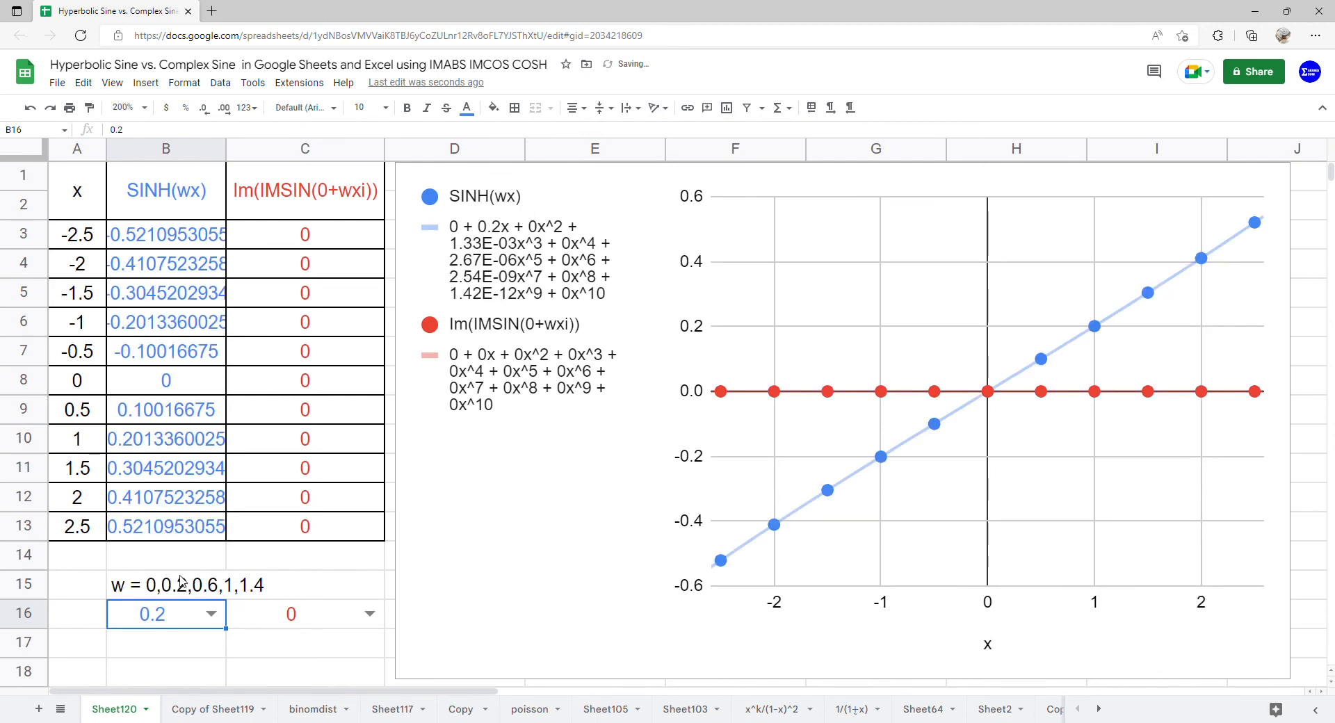
click(369, 614)
click(340, 574)
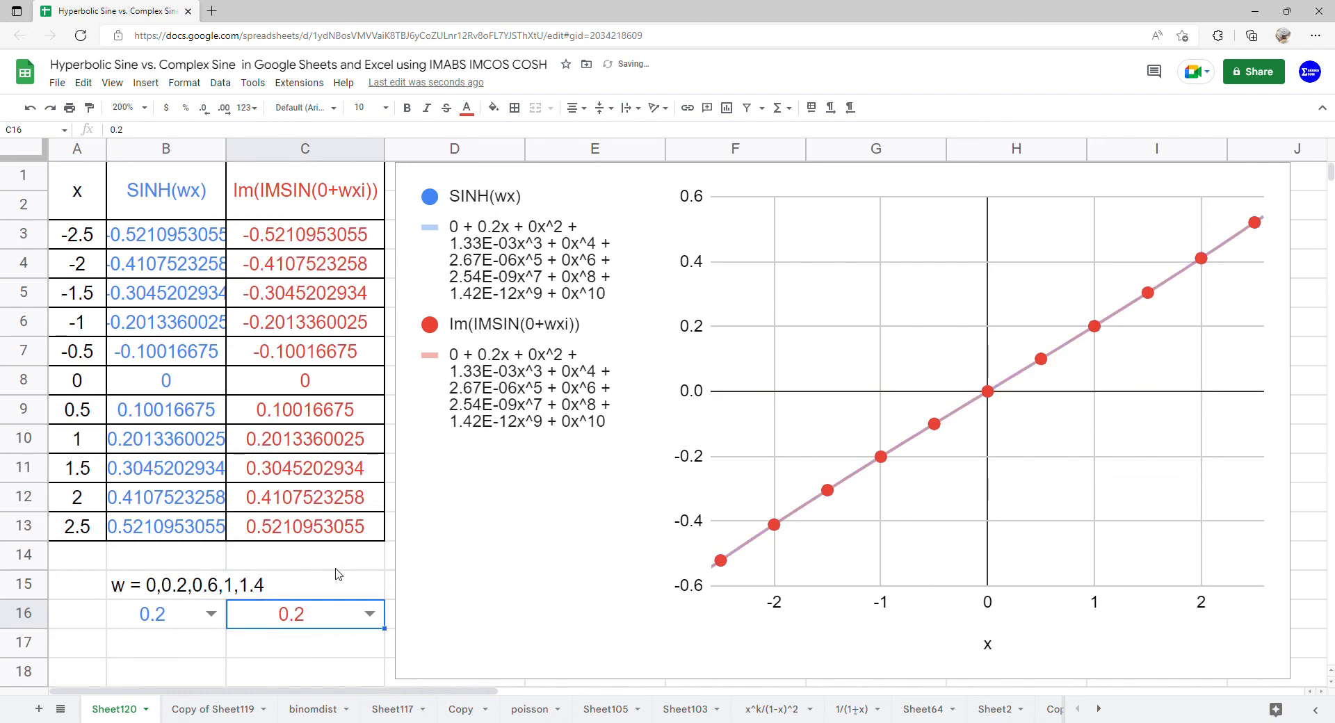
Change w to 0.6 in both B16 and C16 to compare the two curves.
click(211, 614)
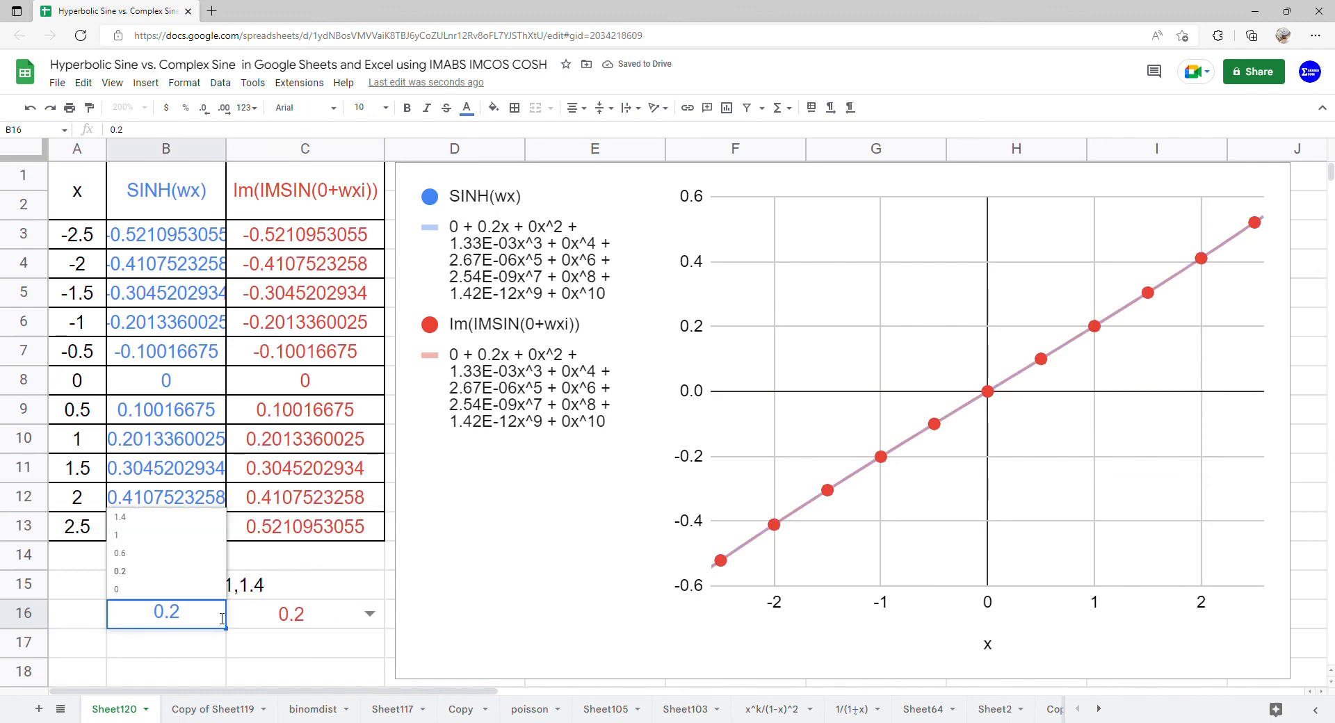
click(206, 554)
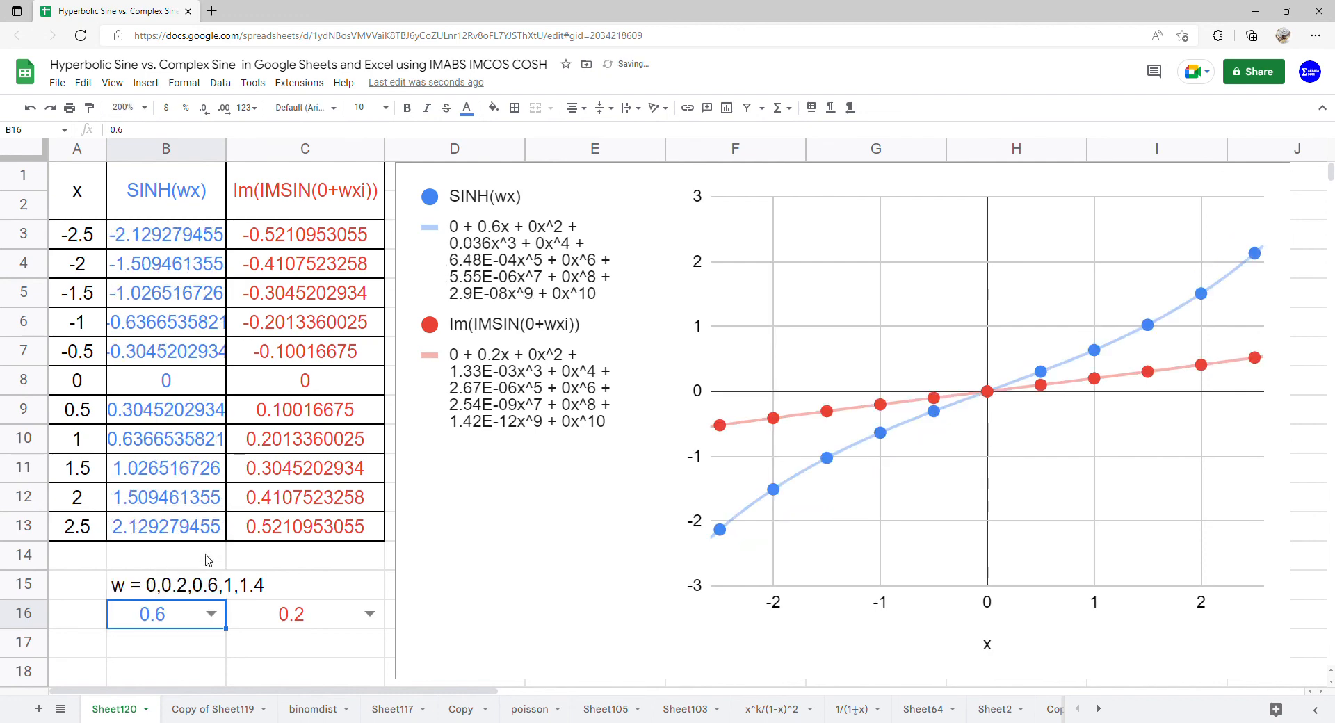
click(370, 614)
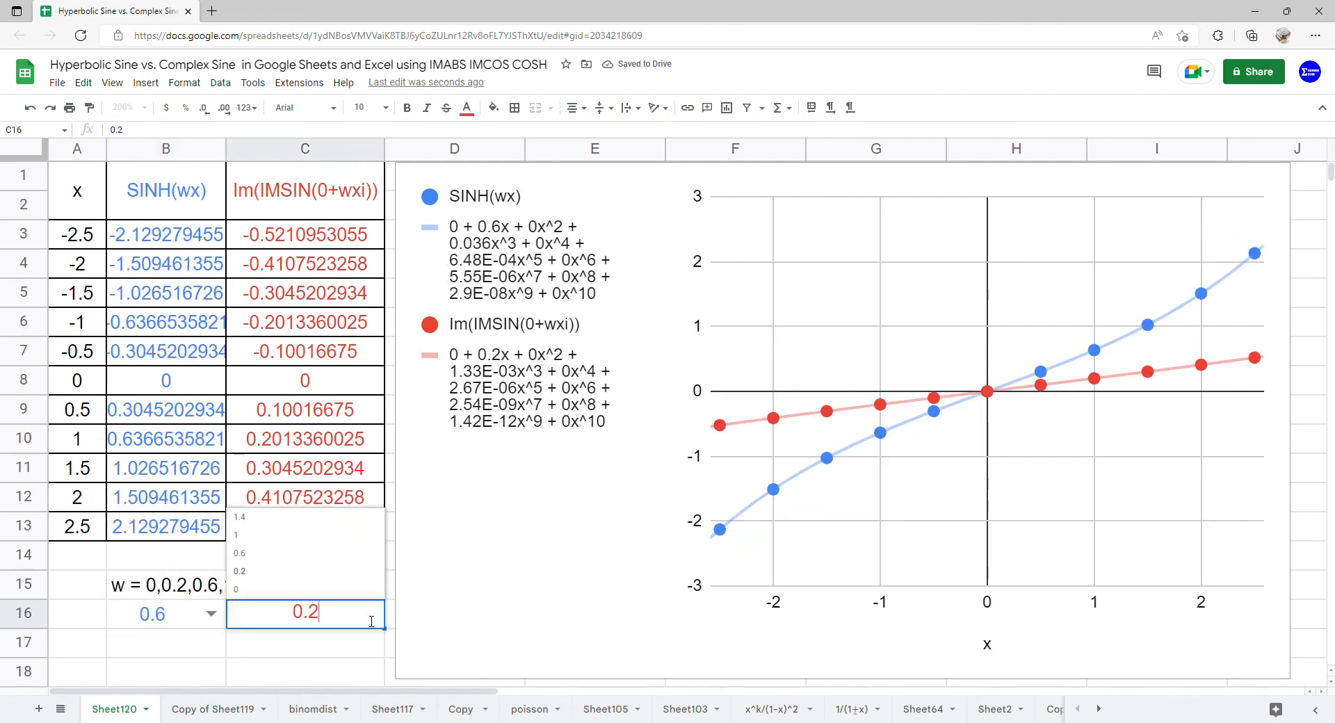
click(336, 555)
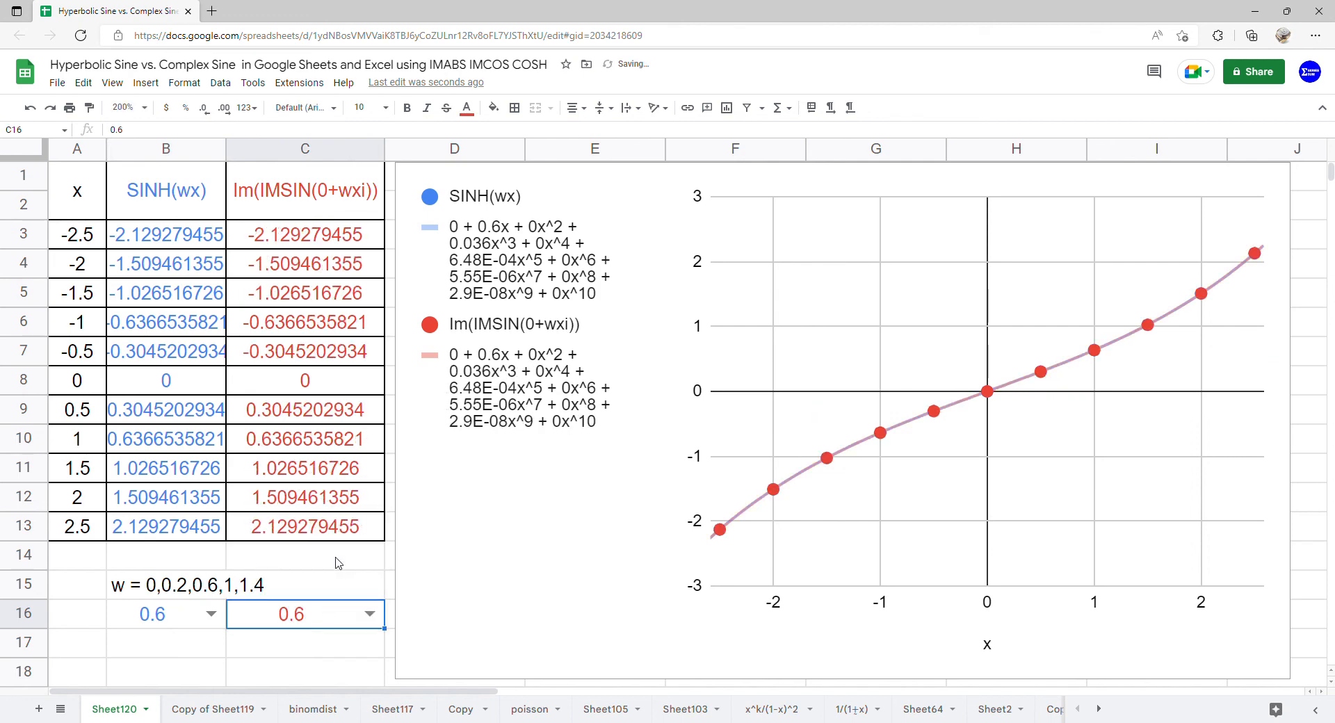
Choose 1 as the w value in B16 and C16 for both functions.
click(221, 618)
click(188, 536)
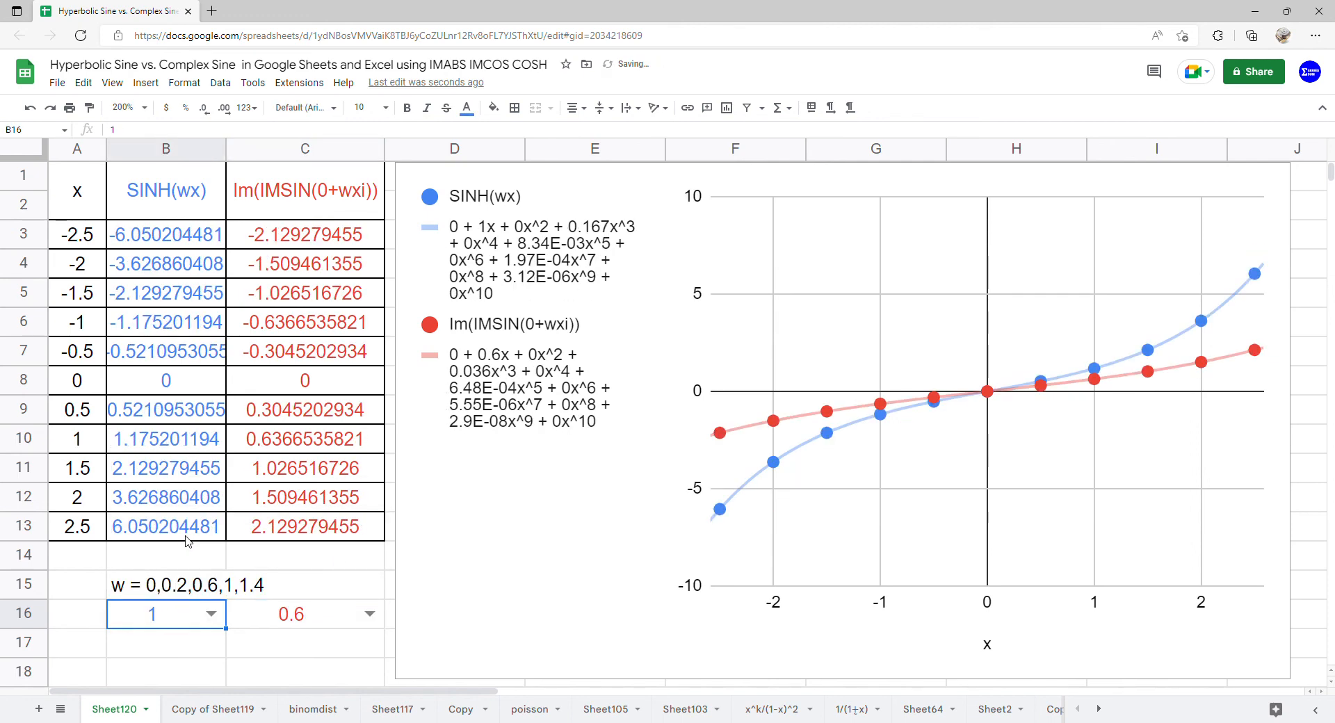
click(369, 614)
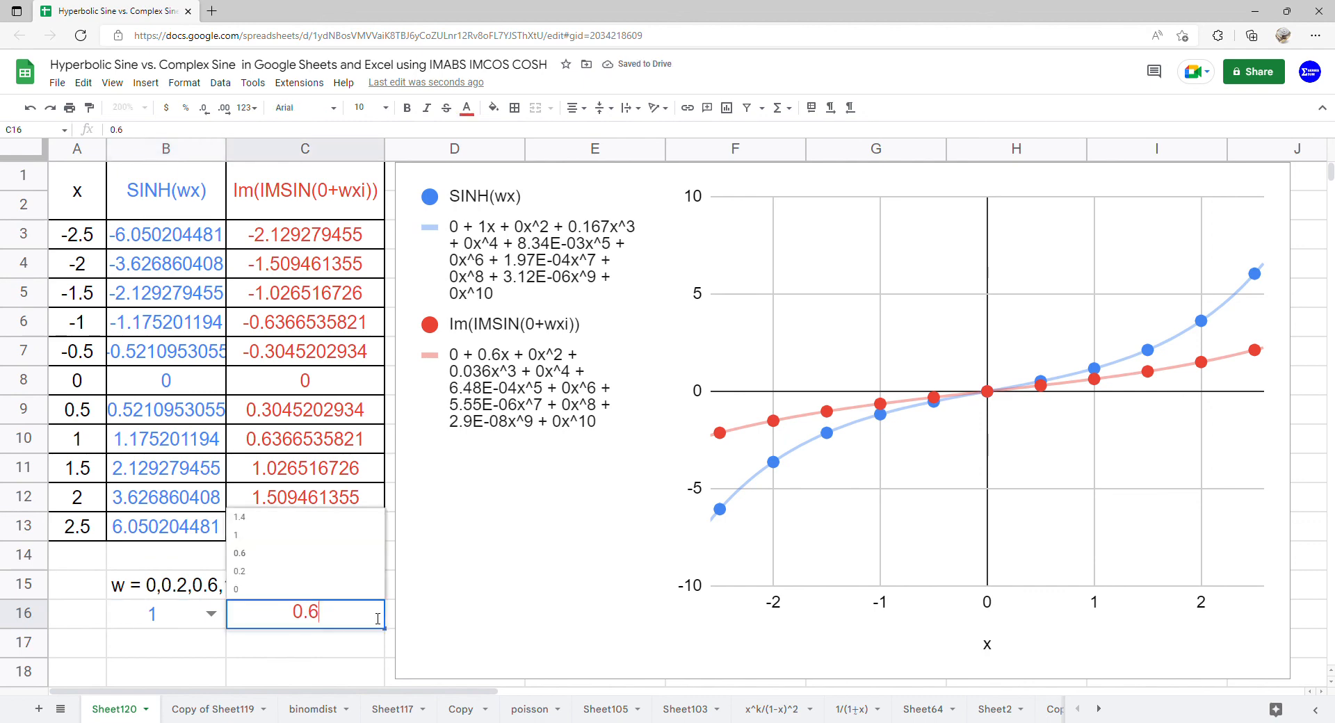
click(334, 536)
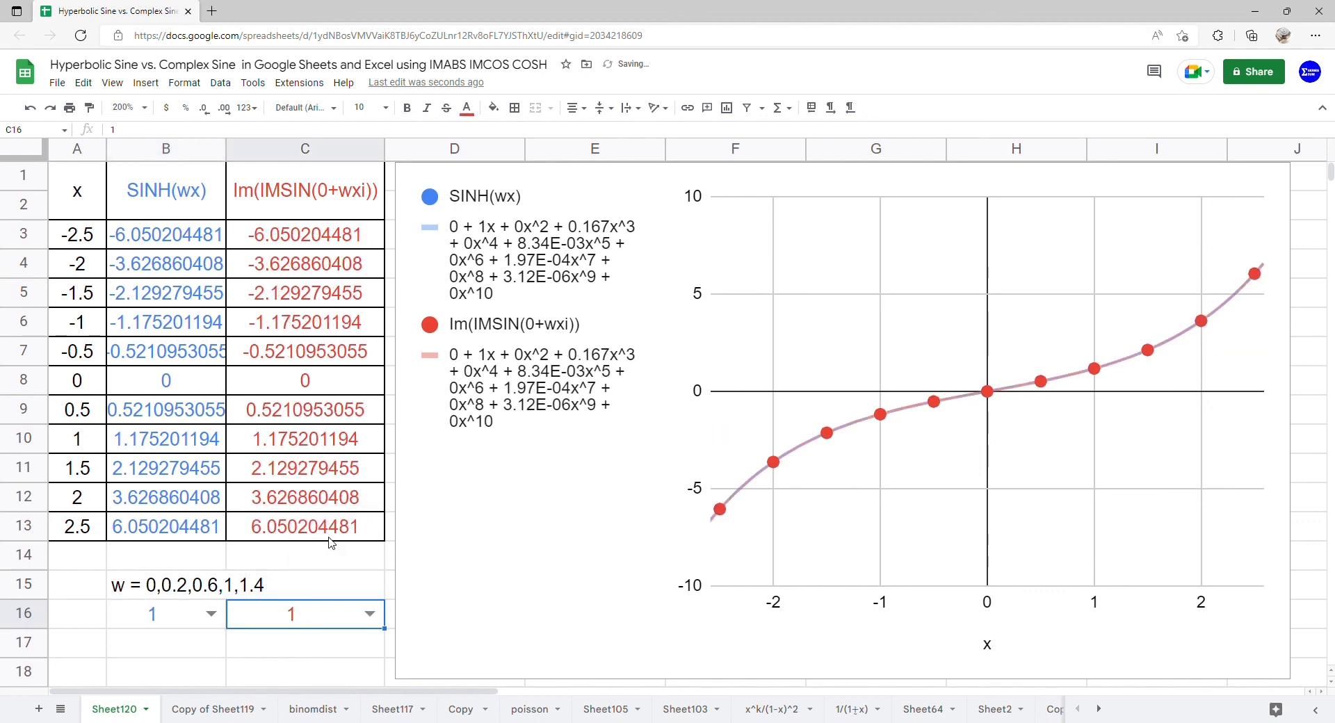
Set w to 1.4 in both B16 and C16 to compare the curves at the largest listed value.
click(210, 614)
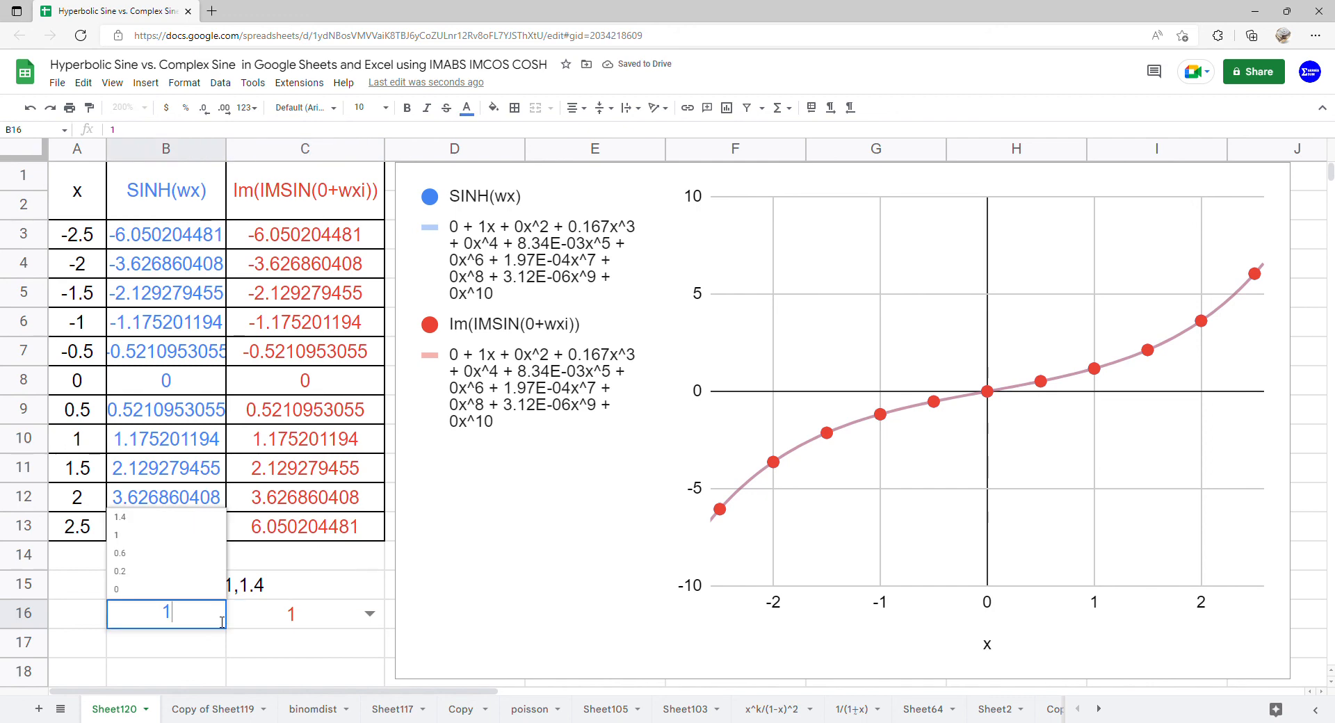
click(186, 524)
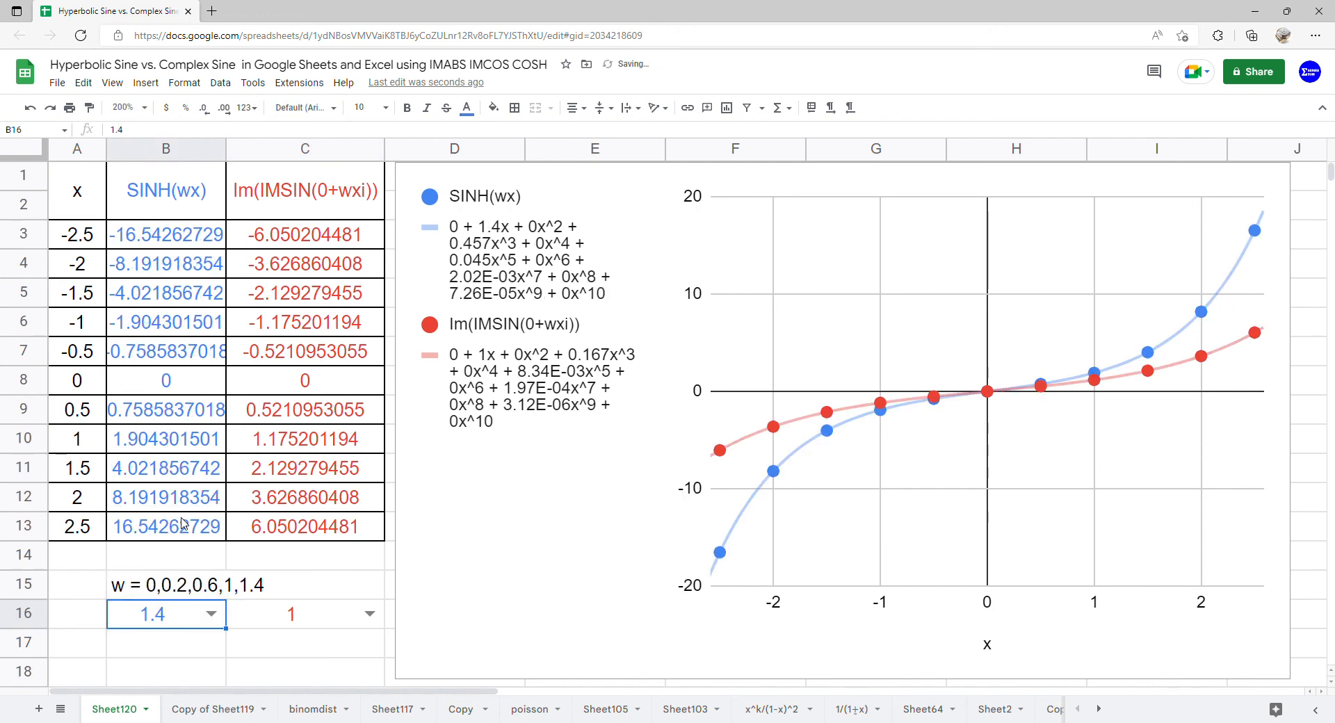
click(370, 613)
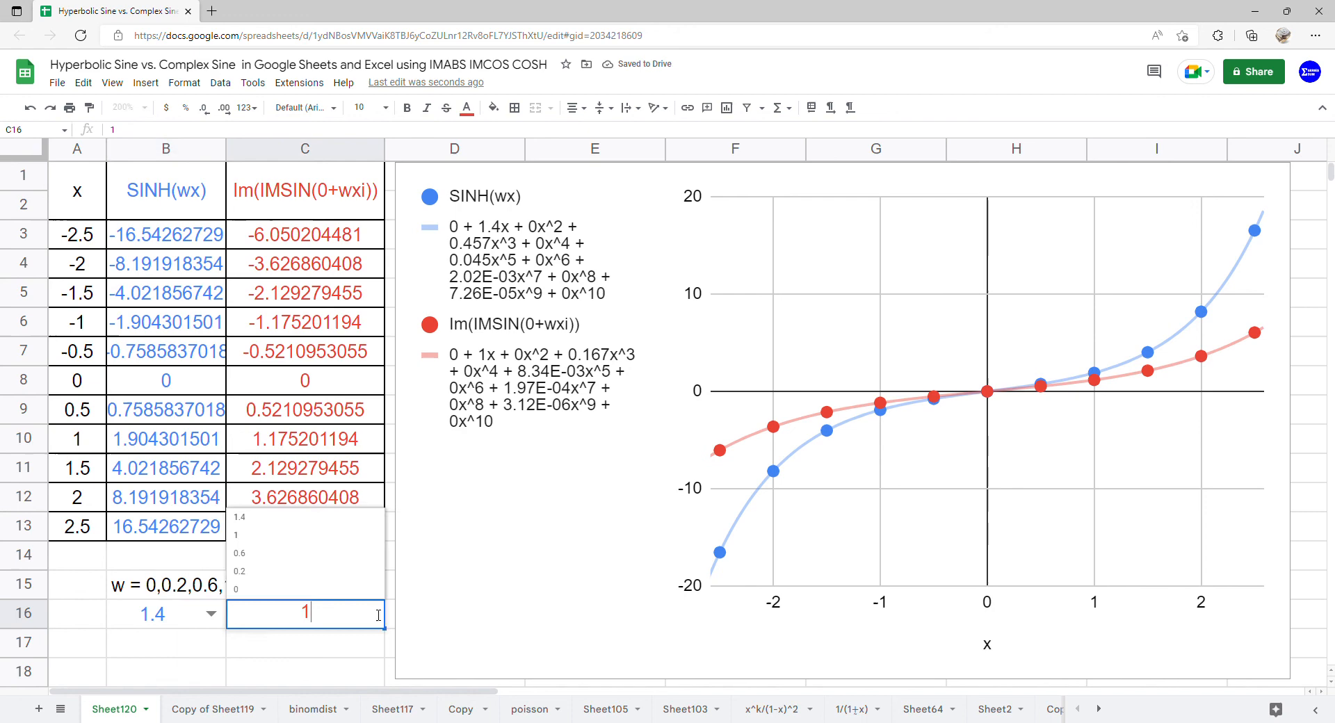
click(342, 521)
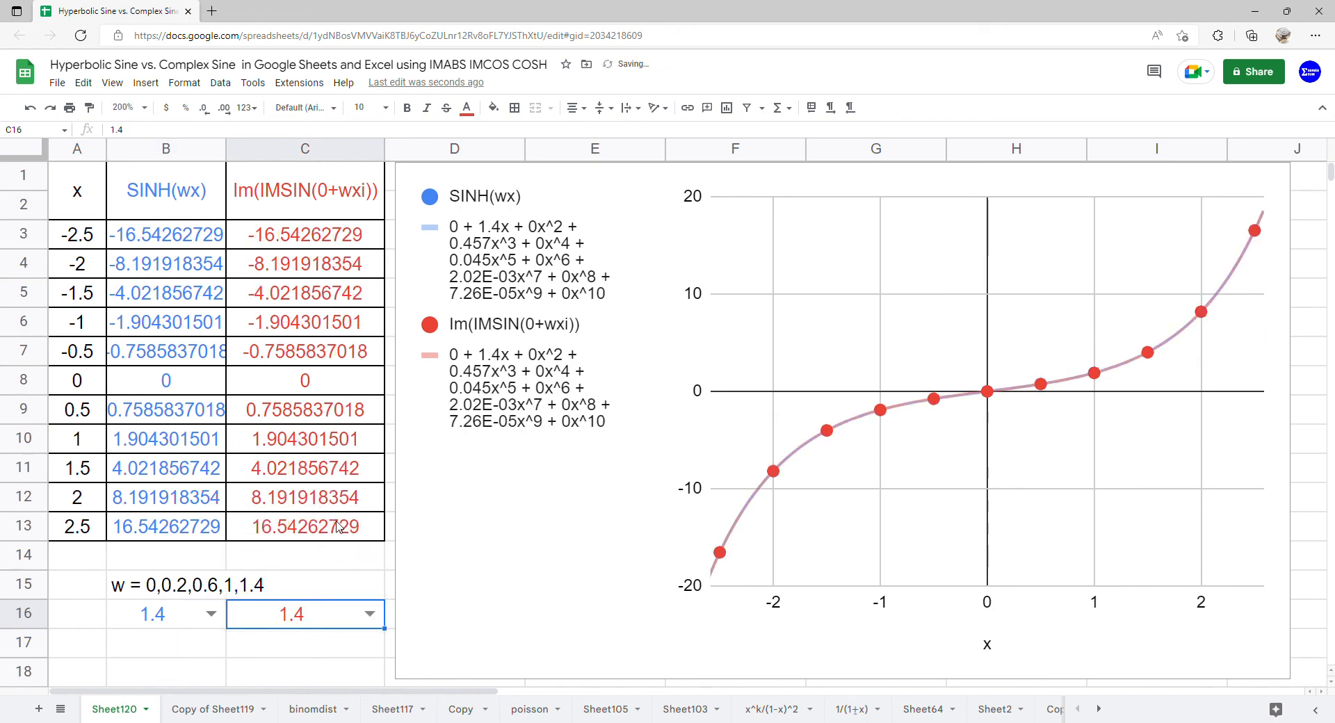